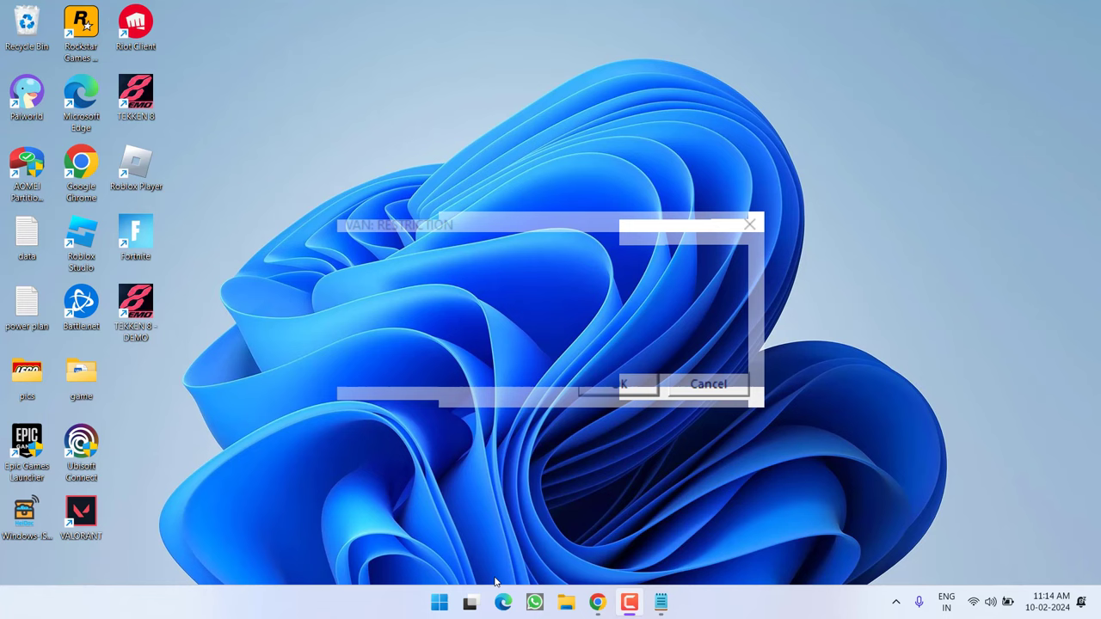
Run 'bcdedit /set hypervisorlaunchtype off' in a Command Prompt launched as administrator.
key(super)
text(cmd)
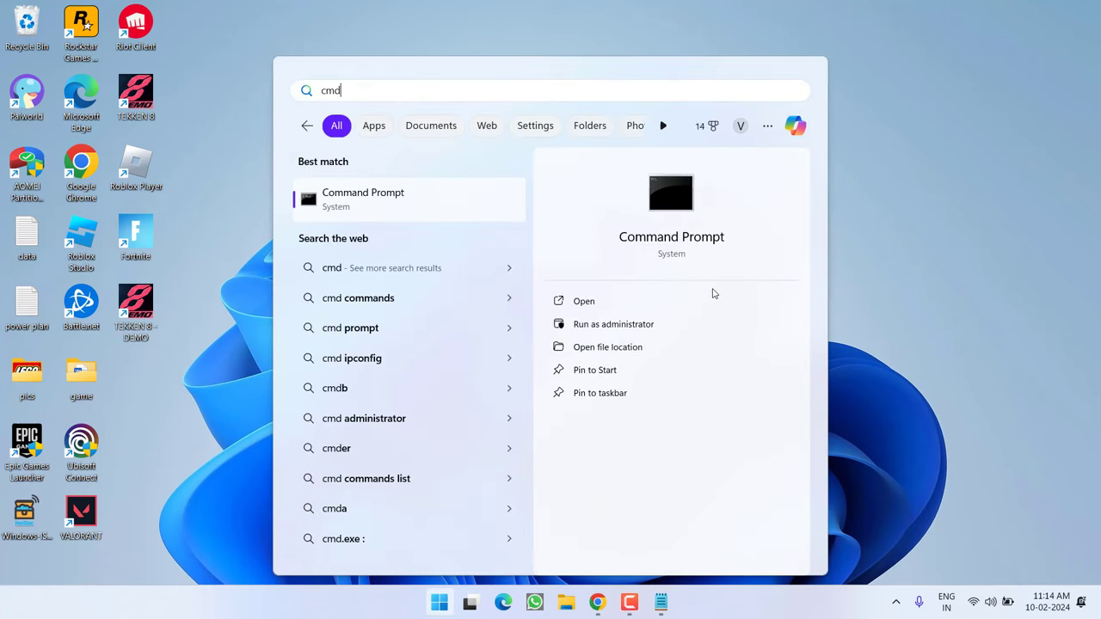
click(612, 325)
click(477, 415)
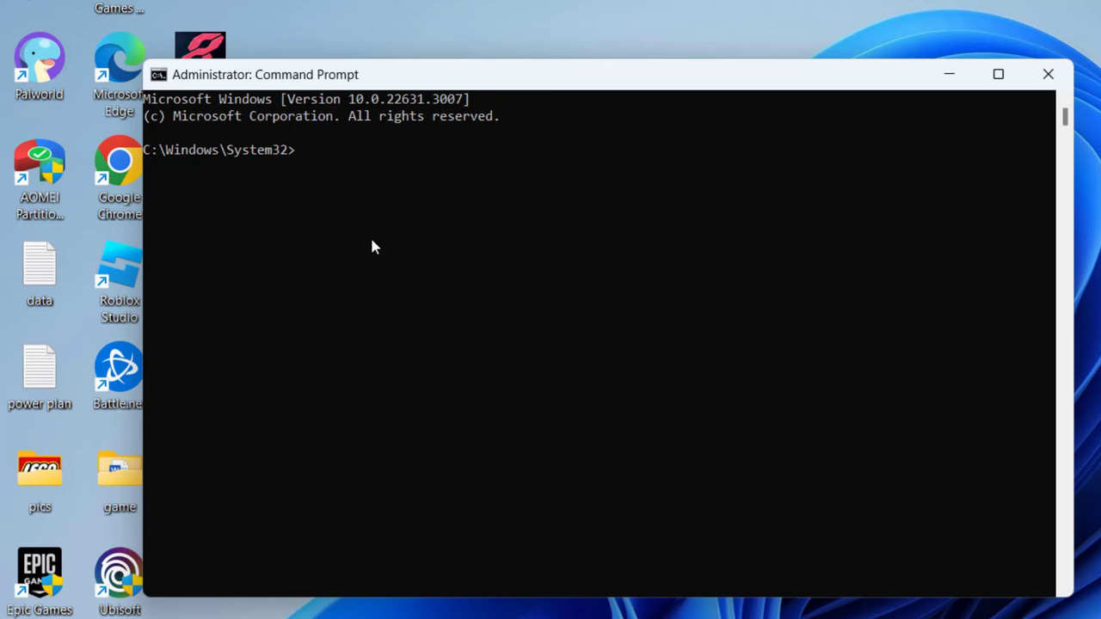
text(bcdedit /set hypervisorlaunchtype off)
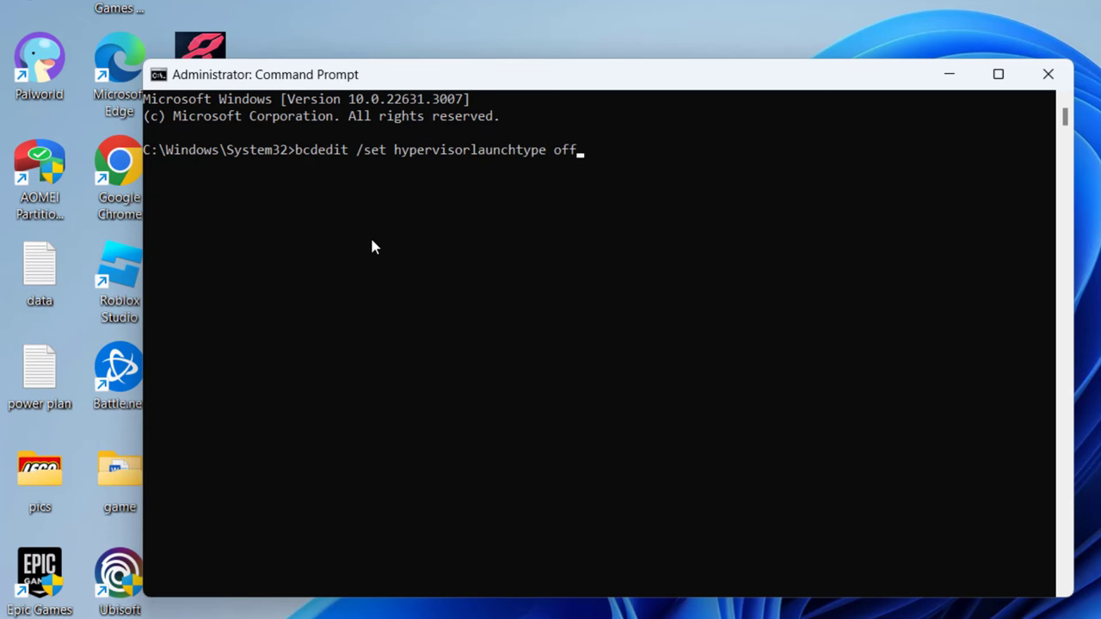
key(Return)
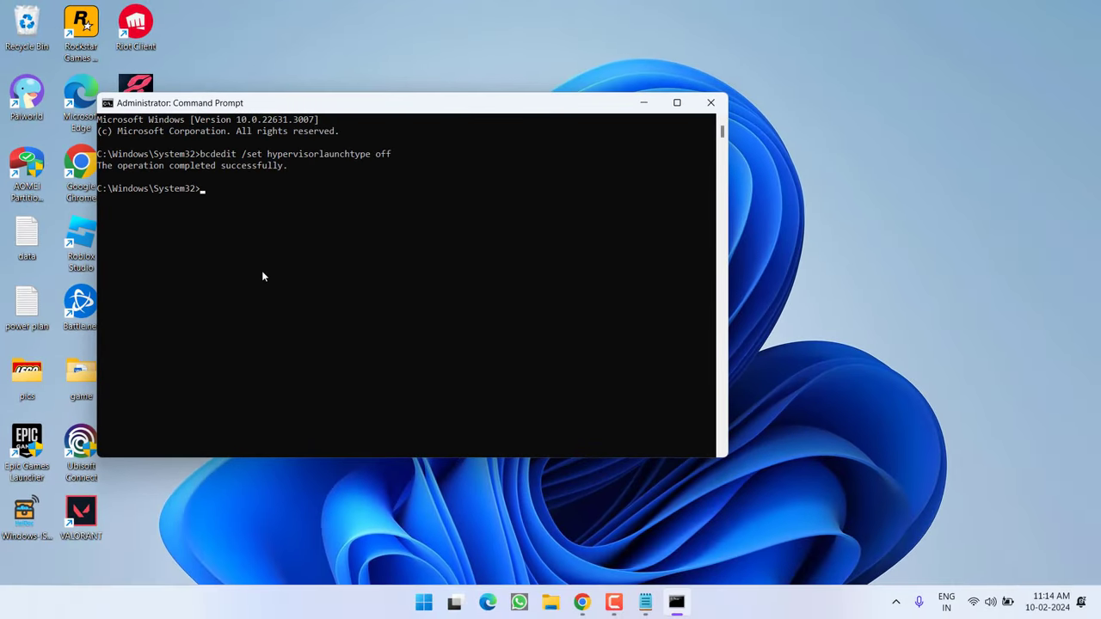
Open the Core isolation details on Windows Security's Device security page.
key(super)
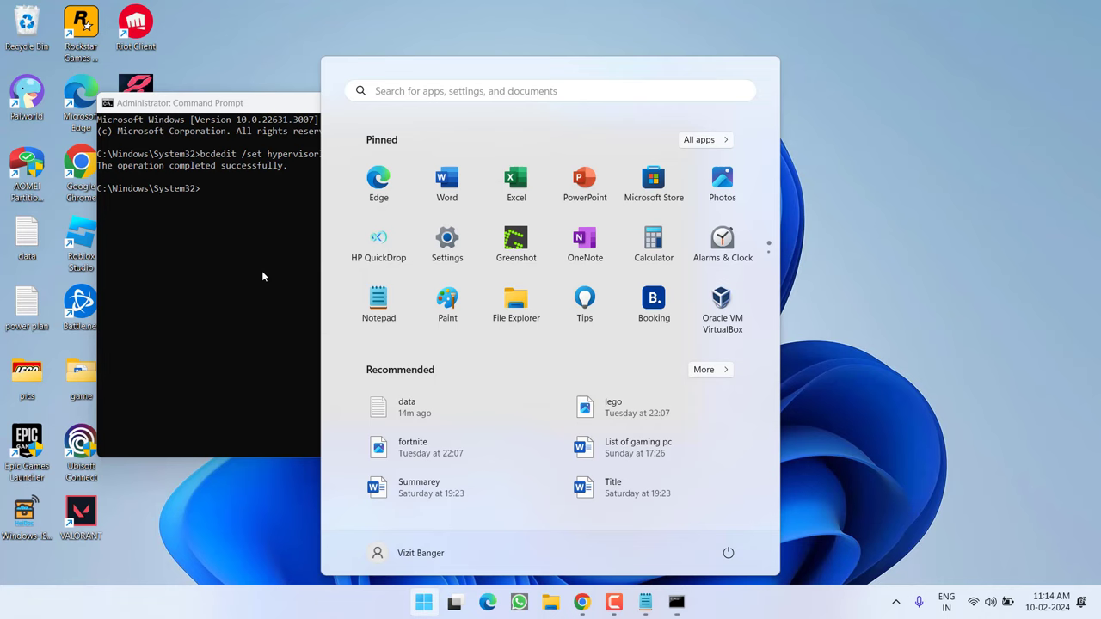
text(windows)
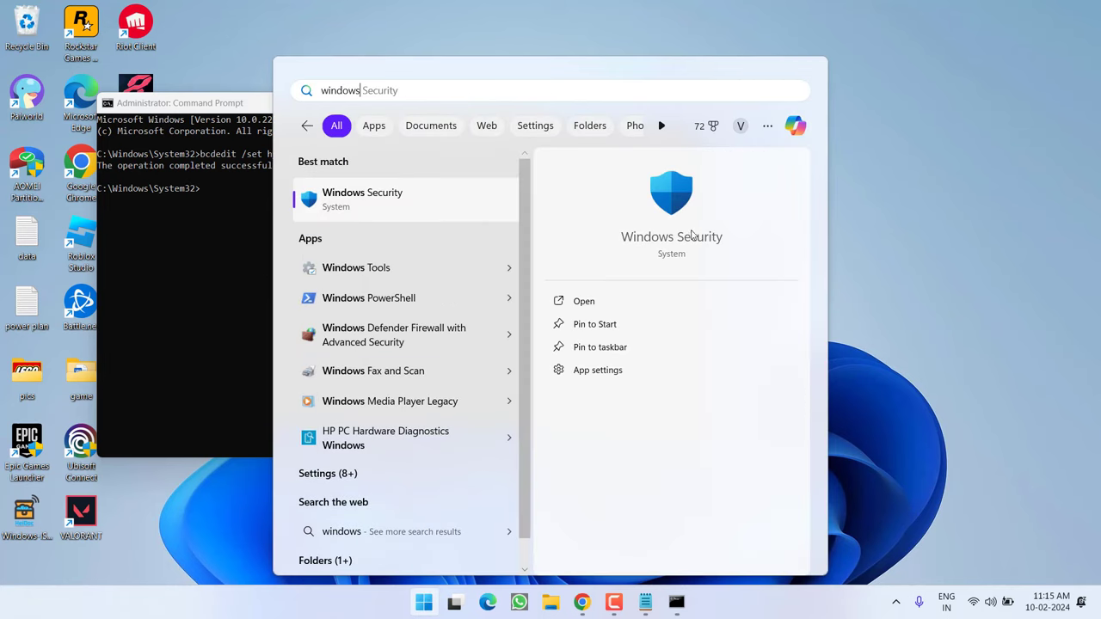
key(Return)
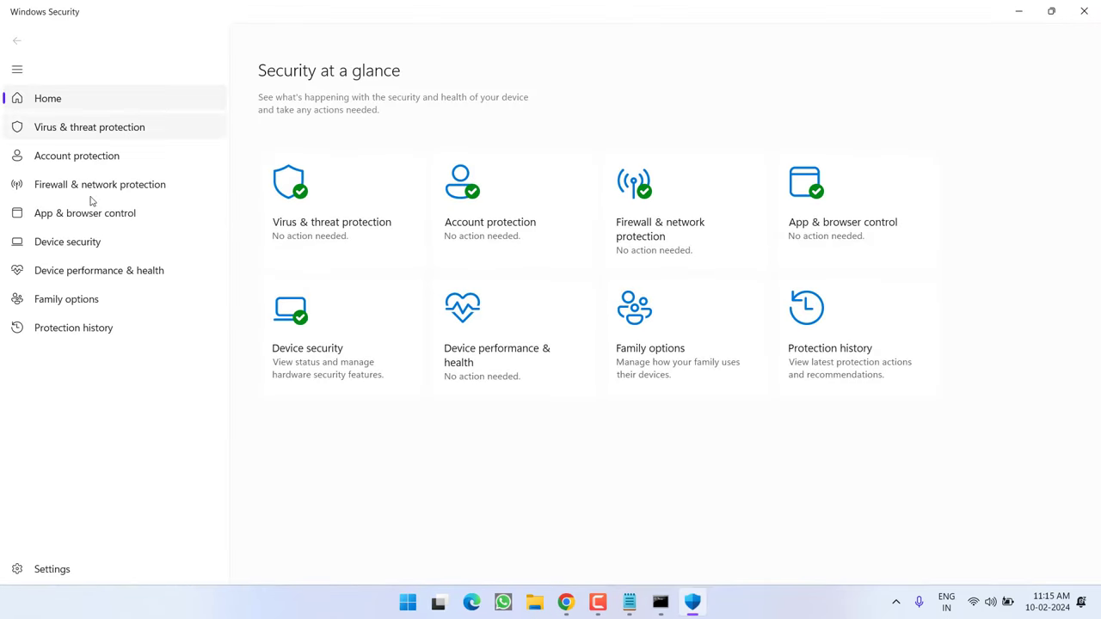
click(69, 243)
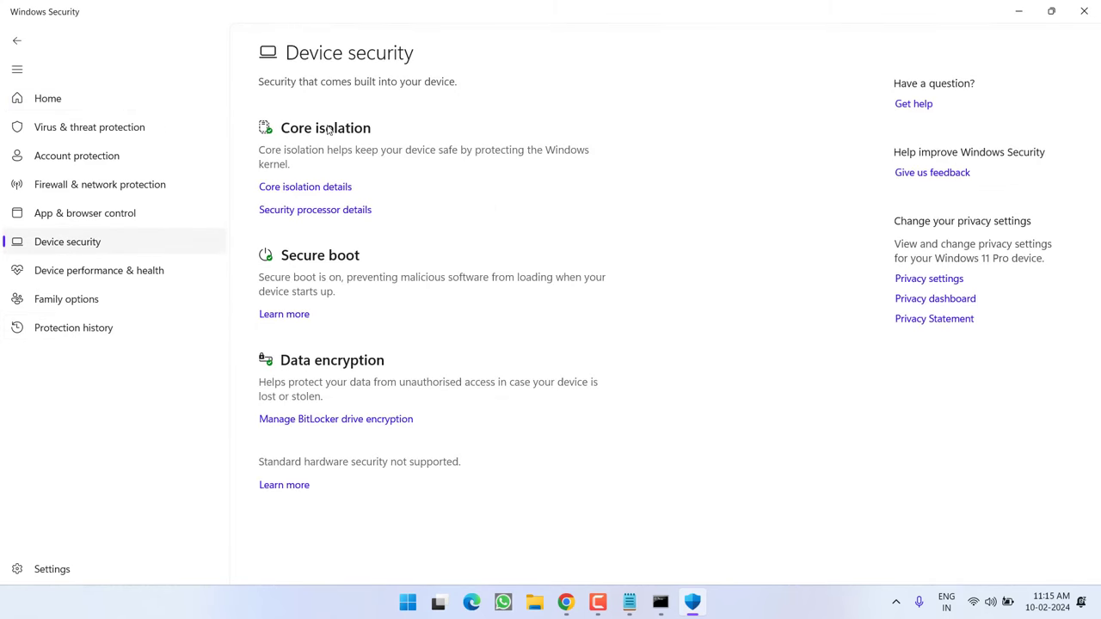
click(302, 197)
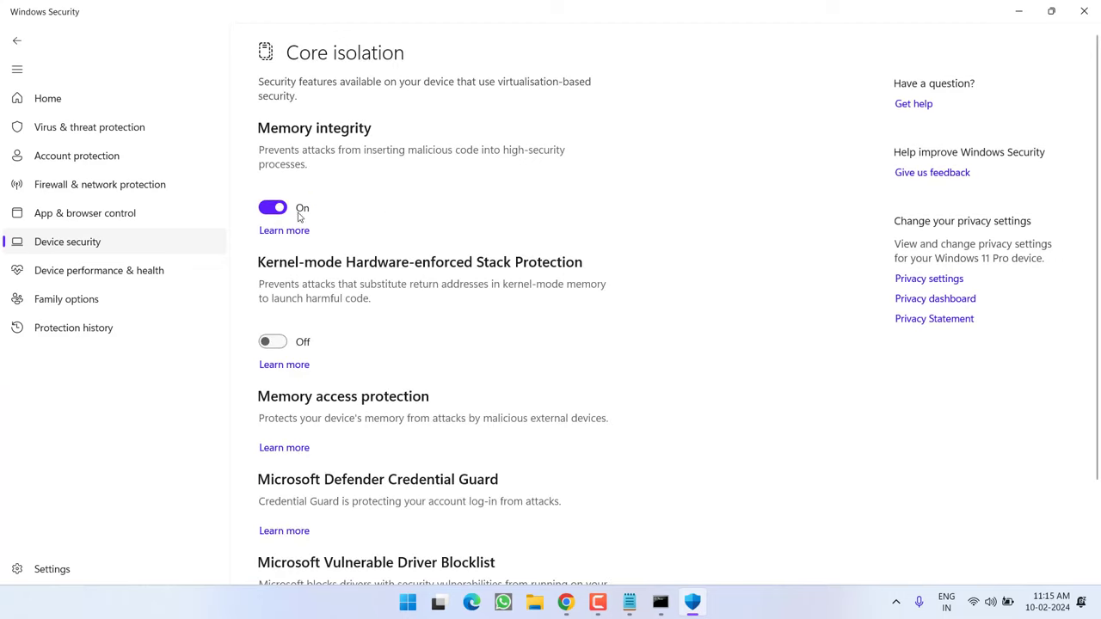
Switch Memory integrity off, approve it, then minimize Windows Security and close Command Prompt.
click(272, 207)
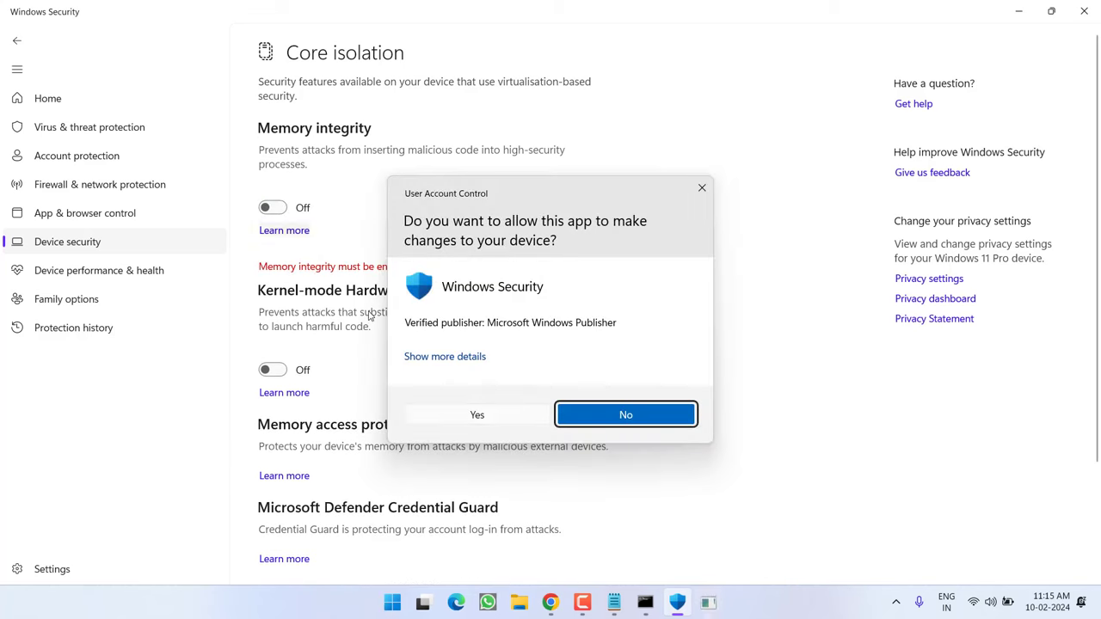
click(475, 416)
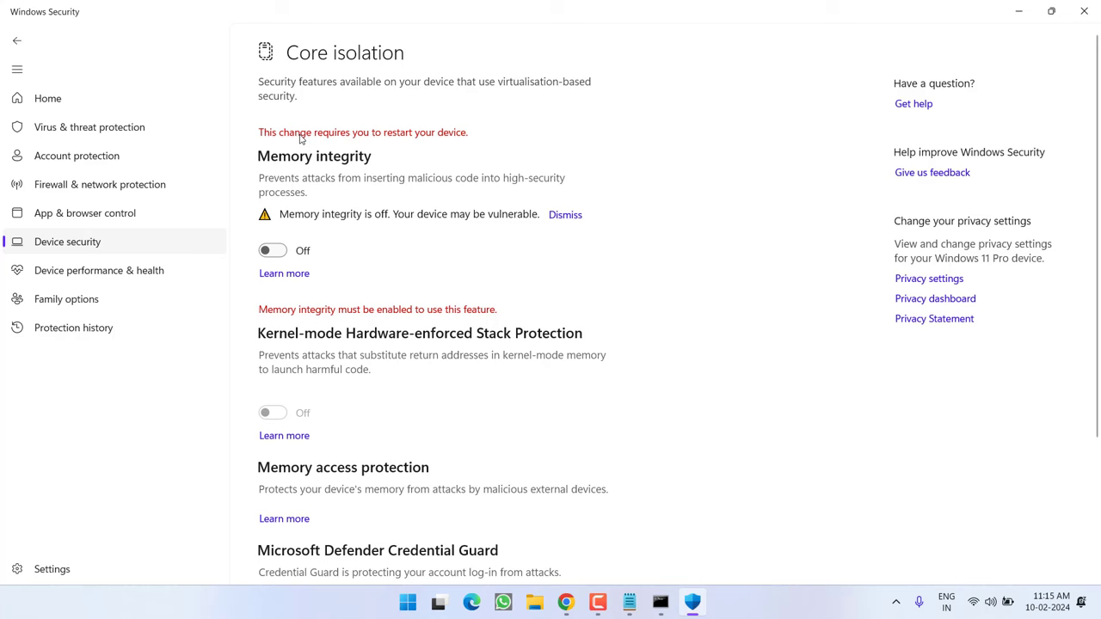
click(1015, 13)
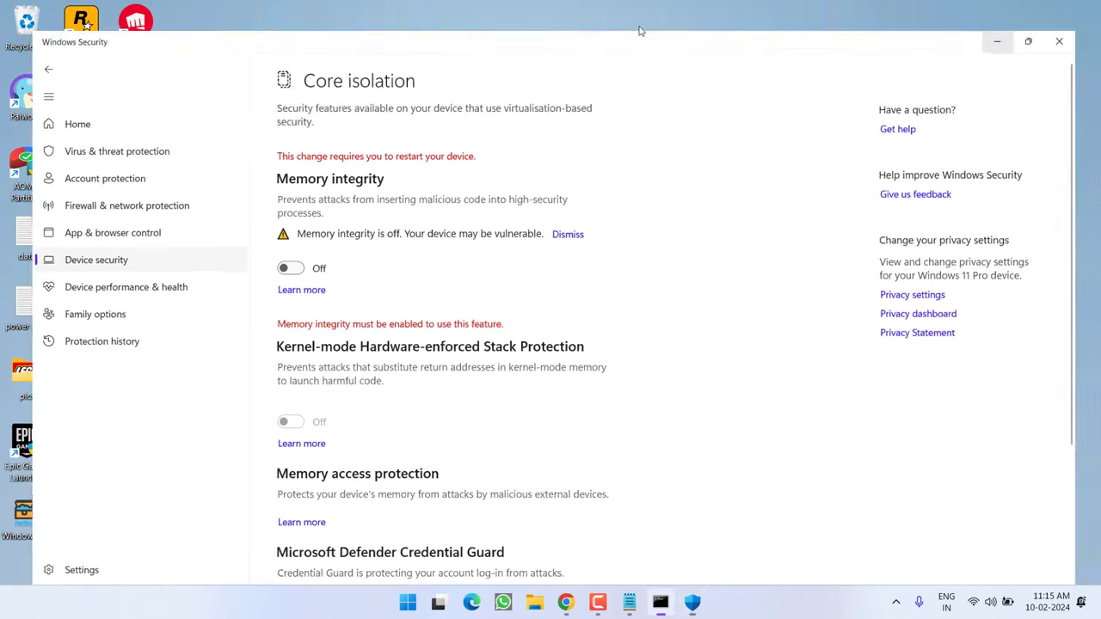
click(709, 103)
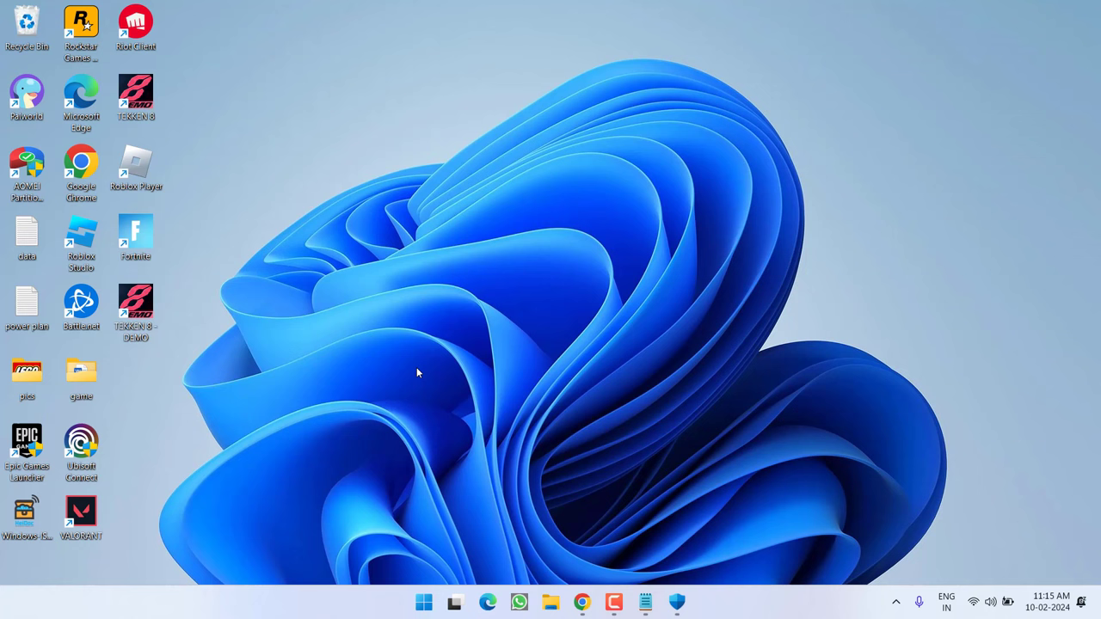
Launch the Services console by running services.msc from the Run box.
right_click(419, 601)
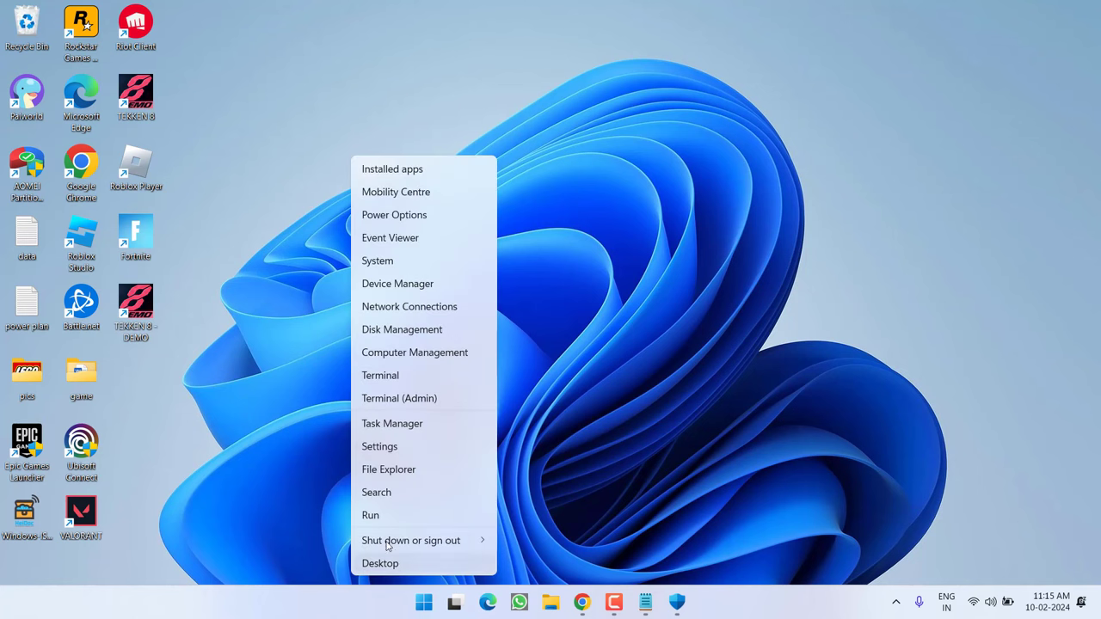
click(373, 514)
text(ser)
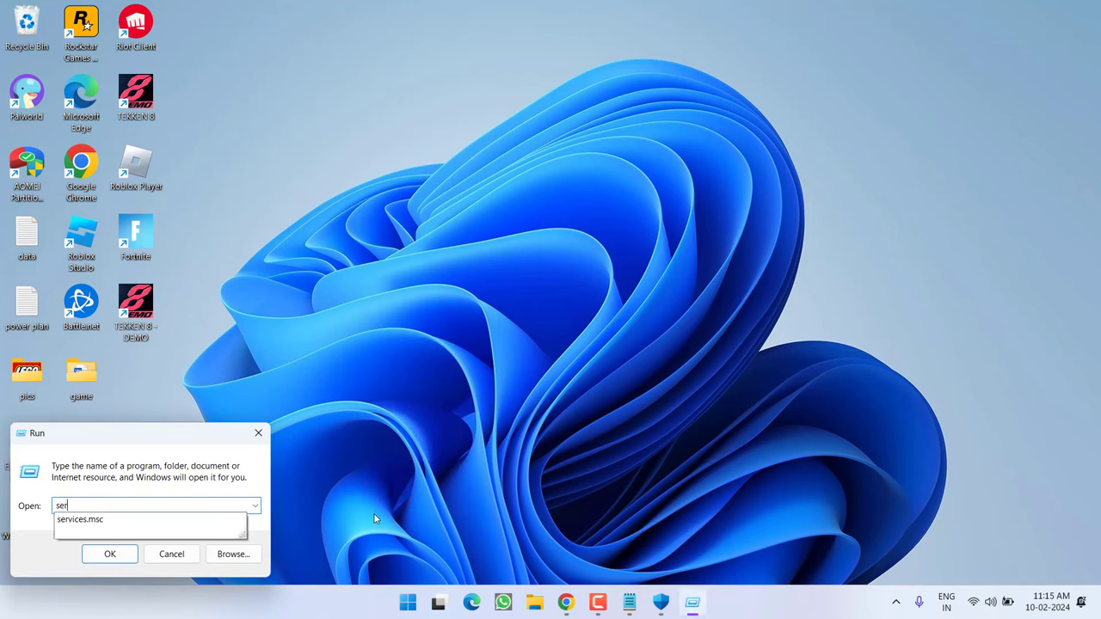
key(Down)
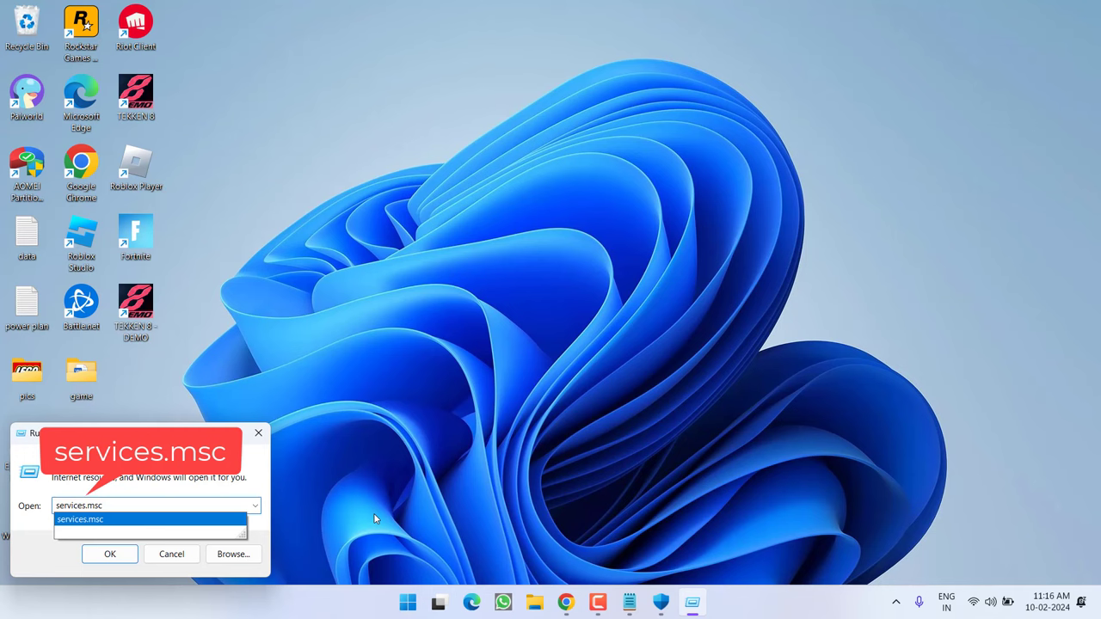
key(Return)
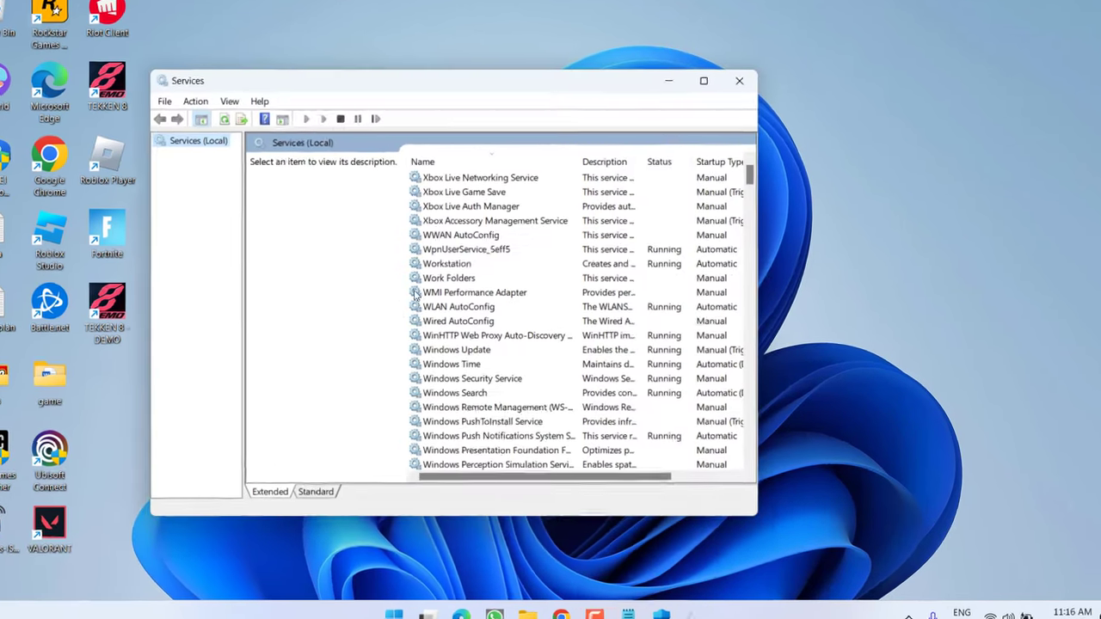
Find the vgc service in the list and open its properties.
click(416, 293)
key(v)
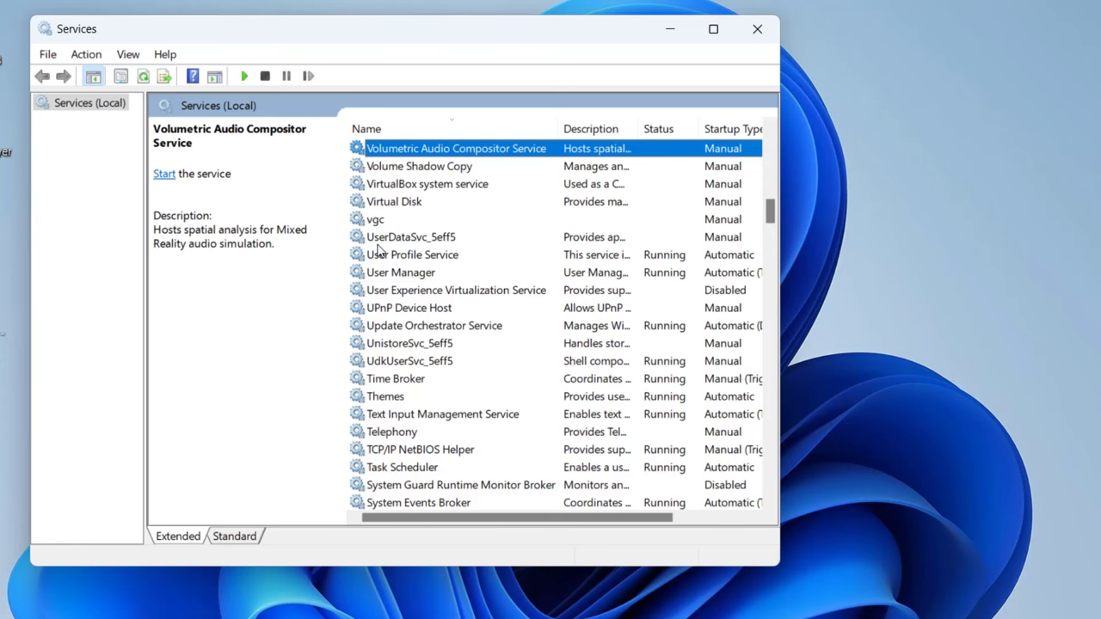
click(378, 222)
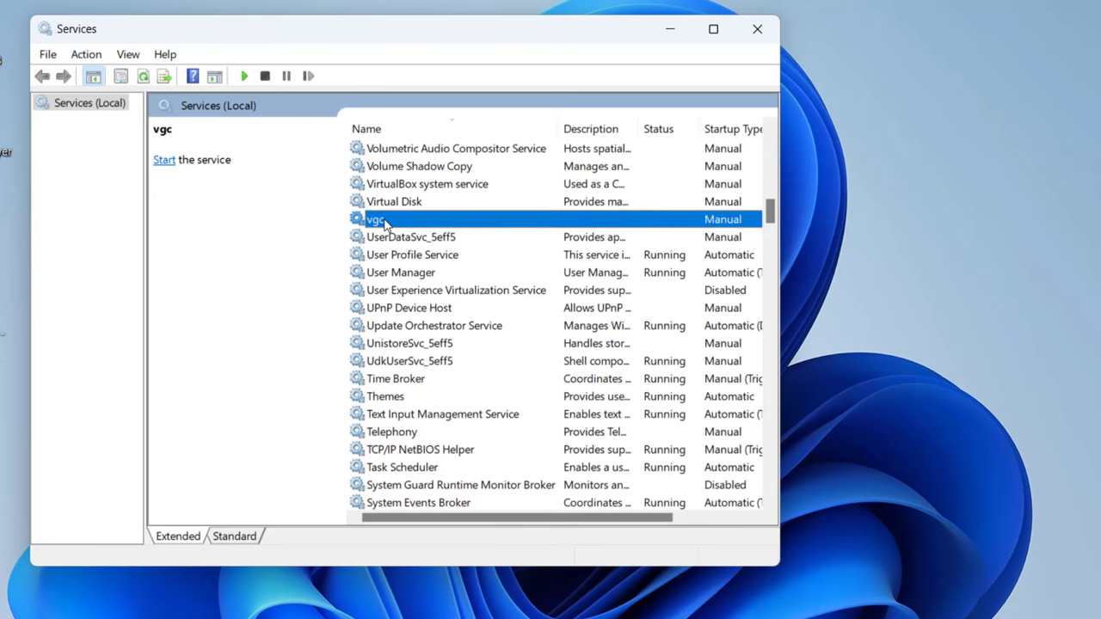
double_click(385, 223)
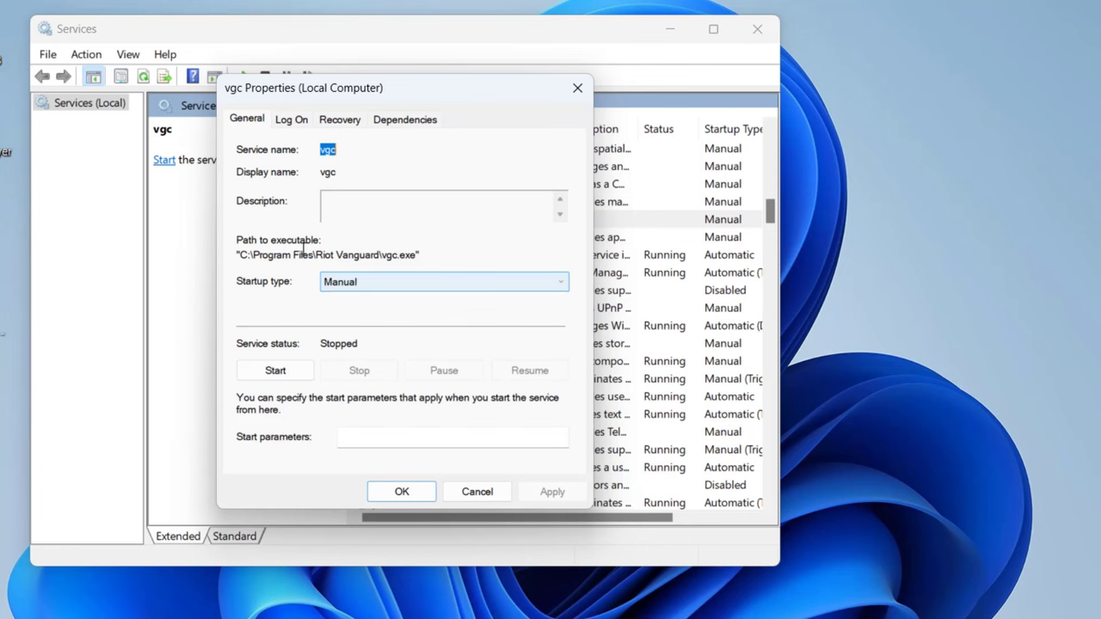
Set vgc's first, second and subsequent failure actions to 'Restart the Service' and apply.
click(341, 122)
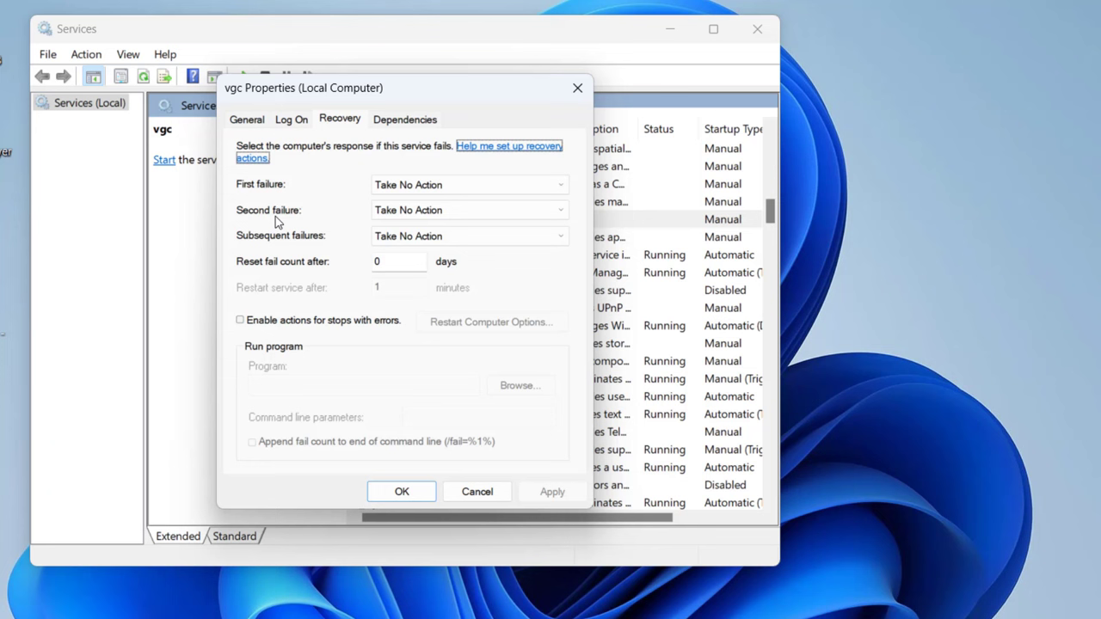
click(439, 187)
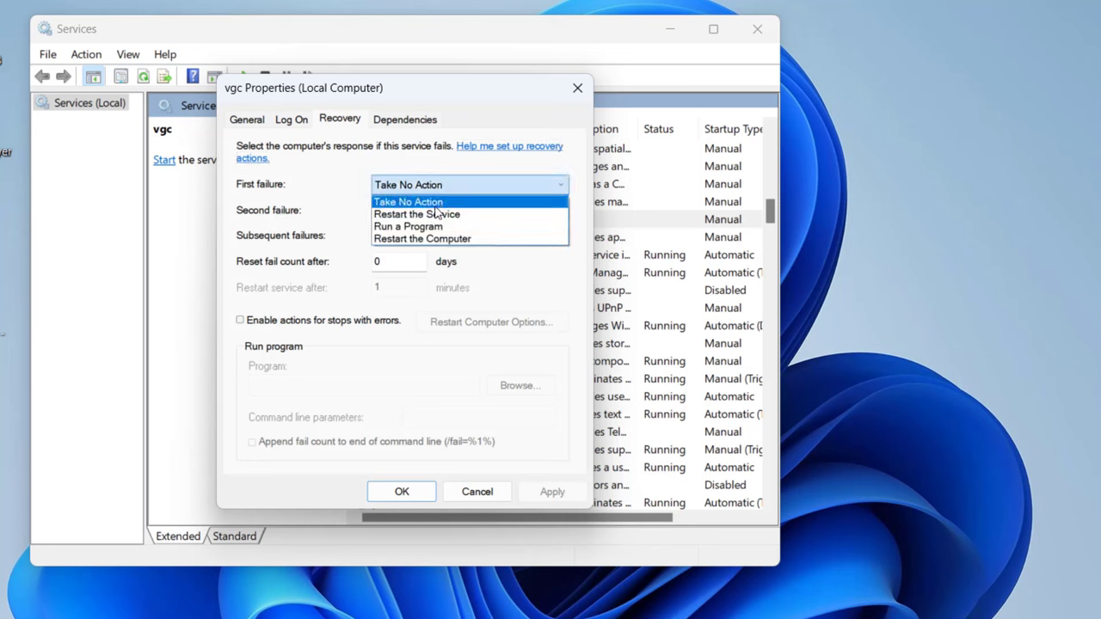
click(437, 215)
click(438, 215)
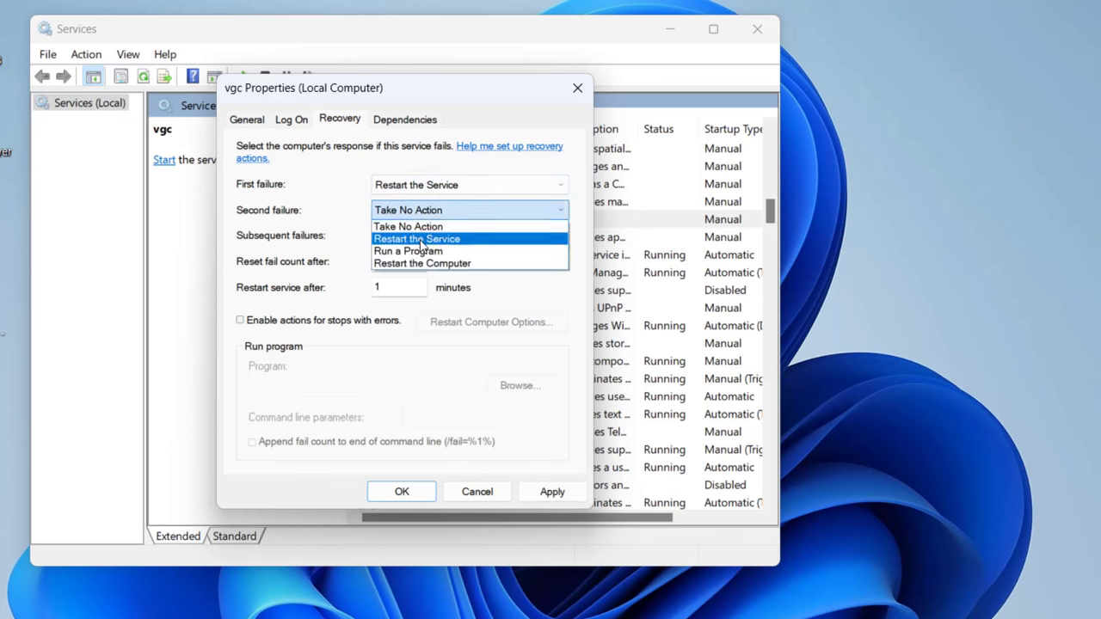
click(417, 239)
click(421, 236)
click(411, 266)
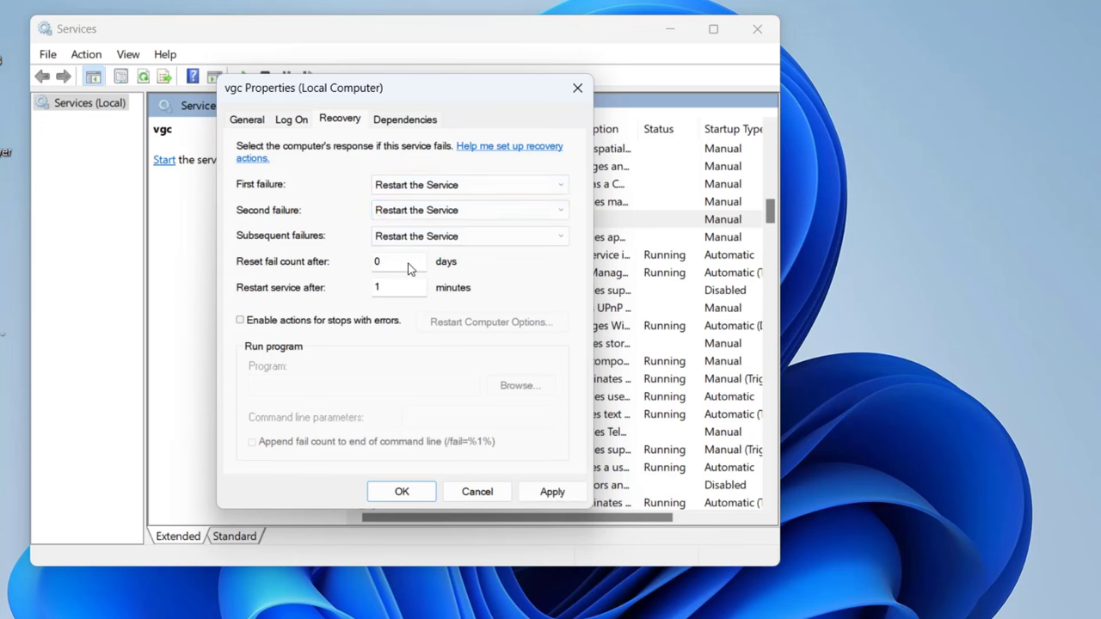
click(548, 491)
Close the vgc properties, reopen them to verify, then close them and the Services console.
click(402, 492)
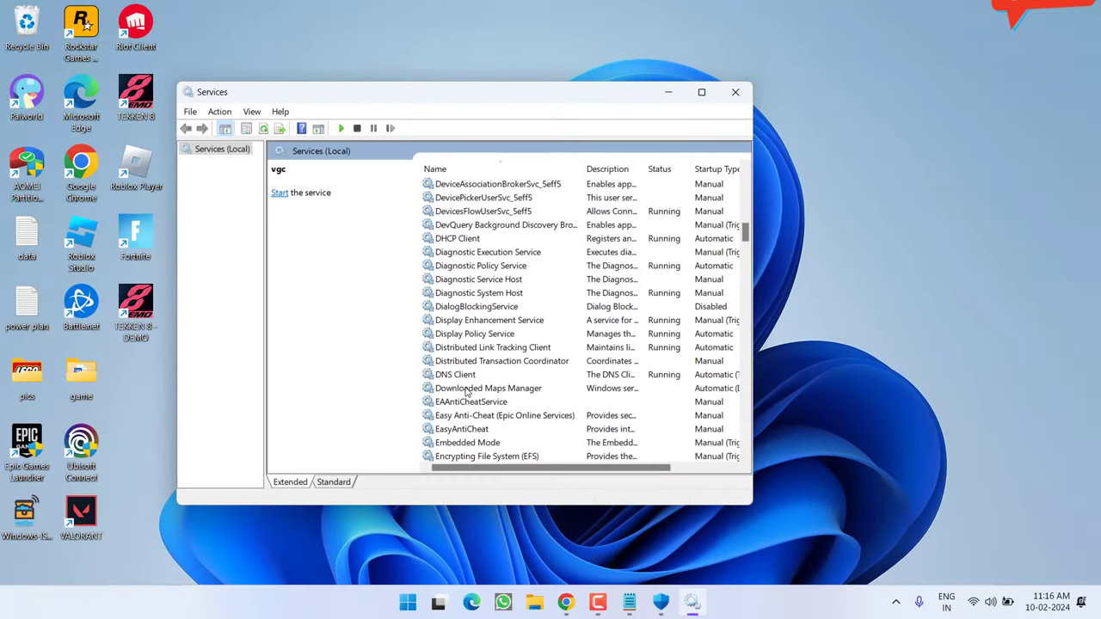
click(465, 393)
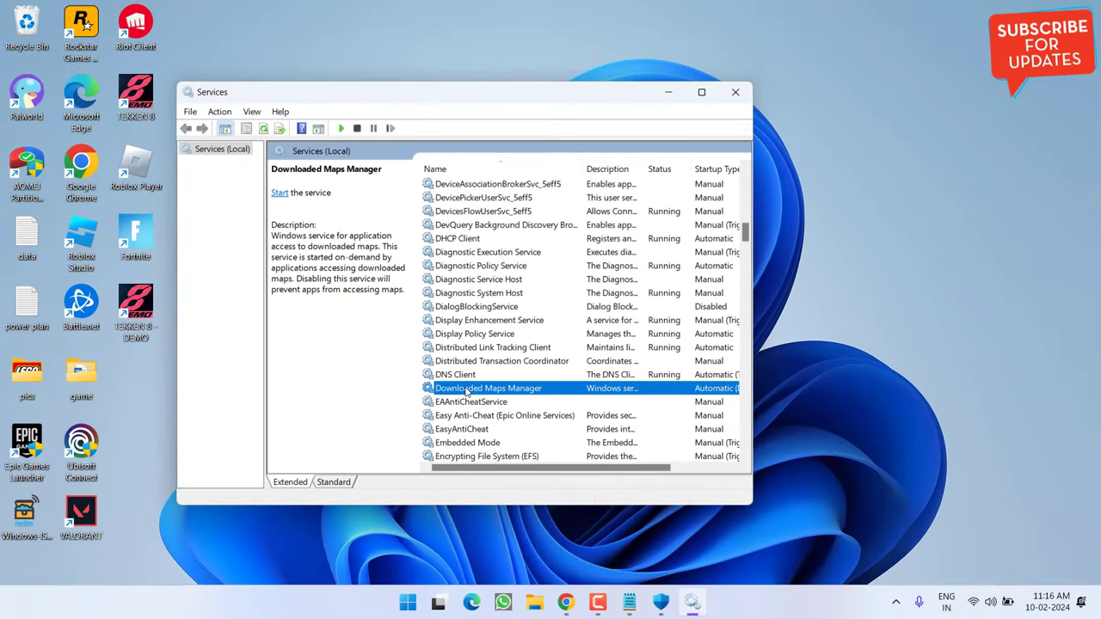
key(v)
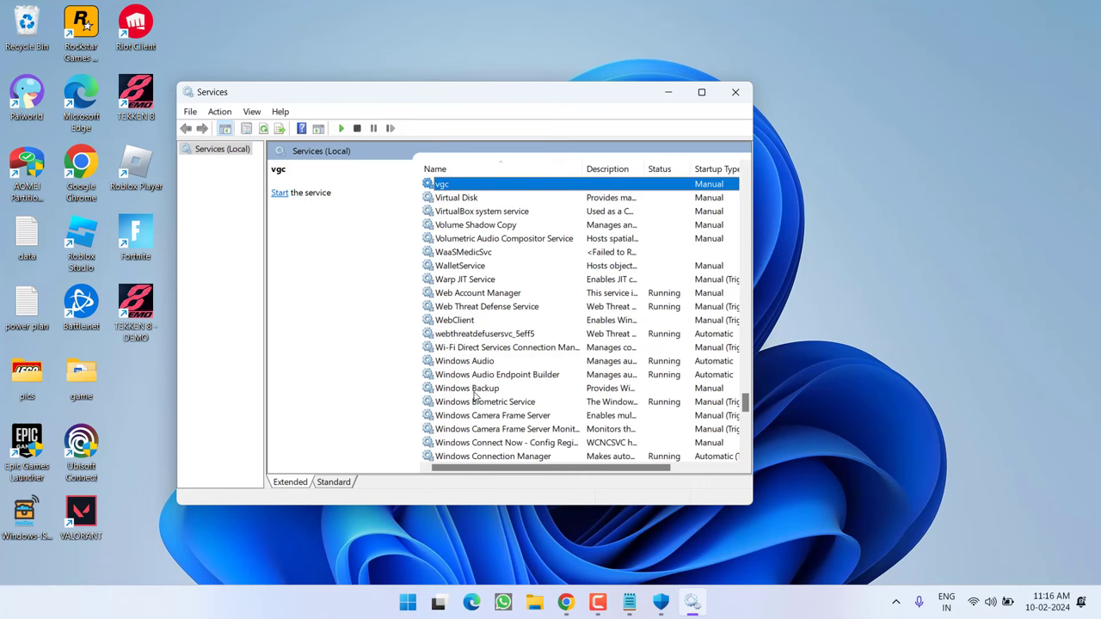
double_click(444, 185)
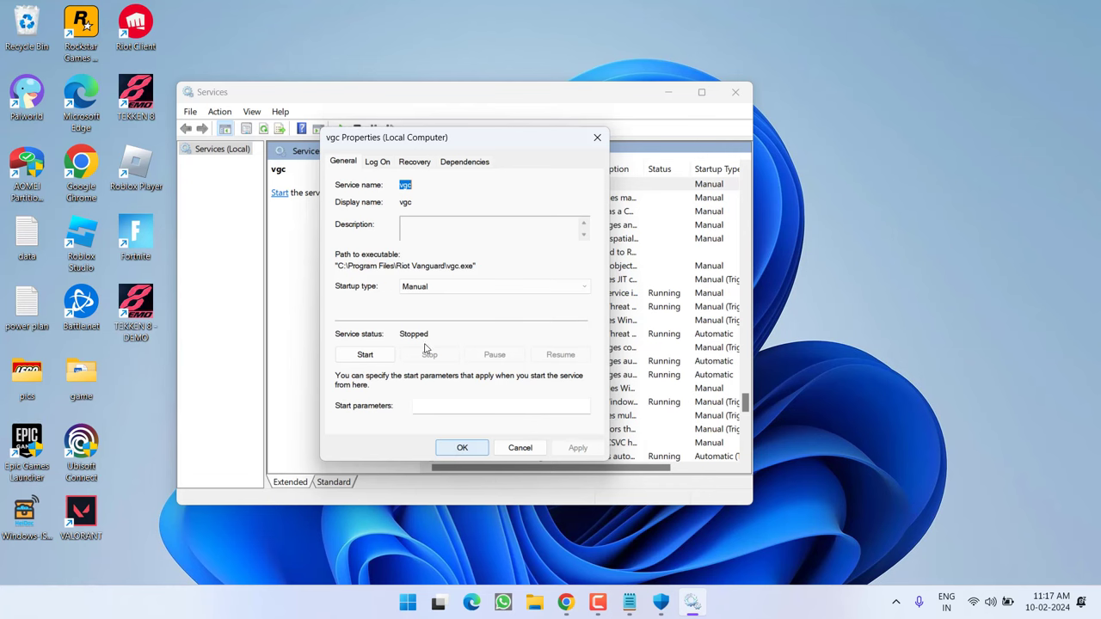
click(460, 449)
click(733, 93)
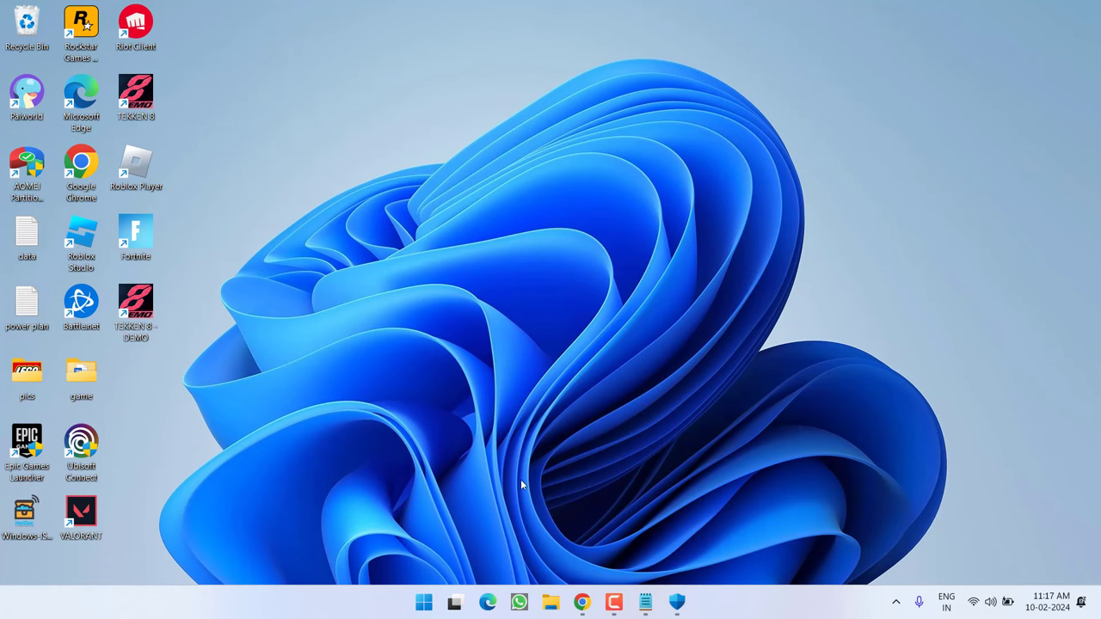
click(582, 602)
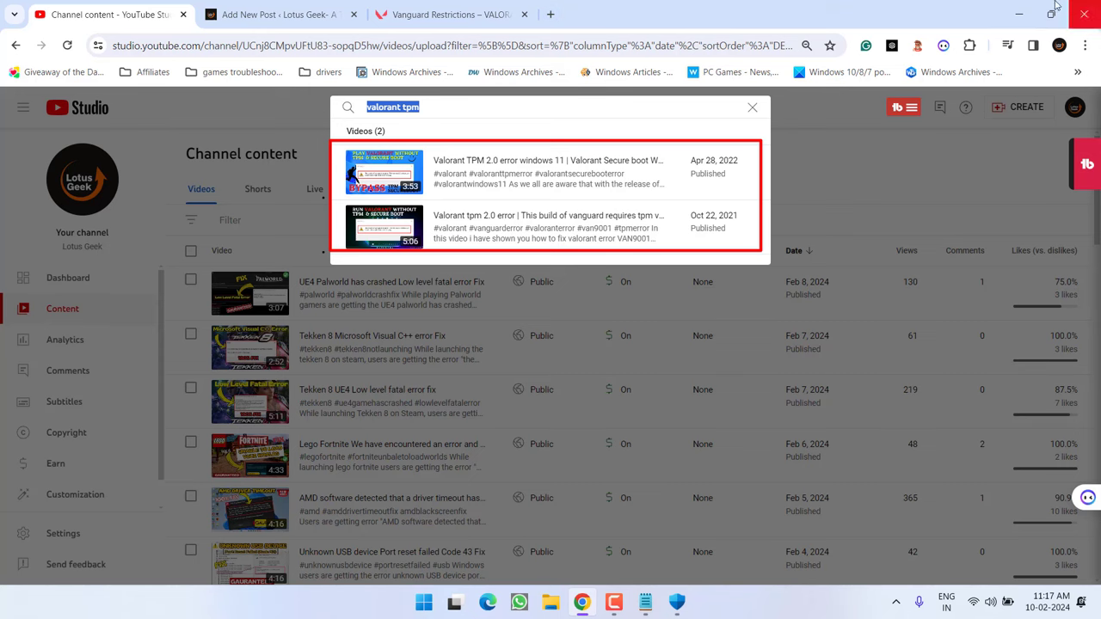
click(1019, 15)
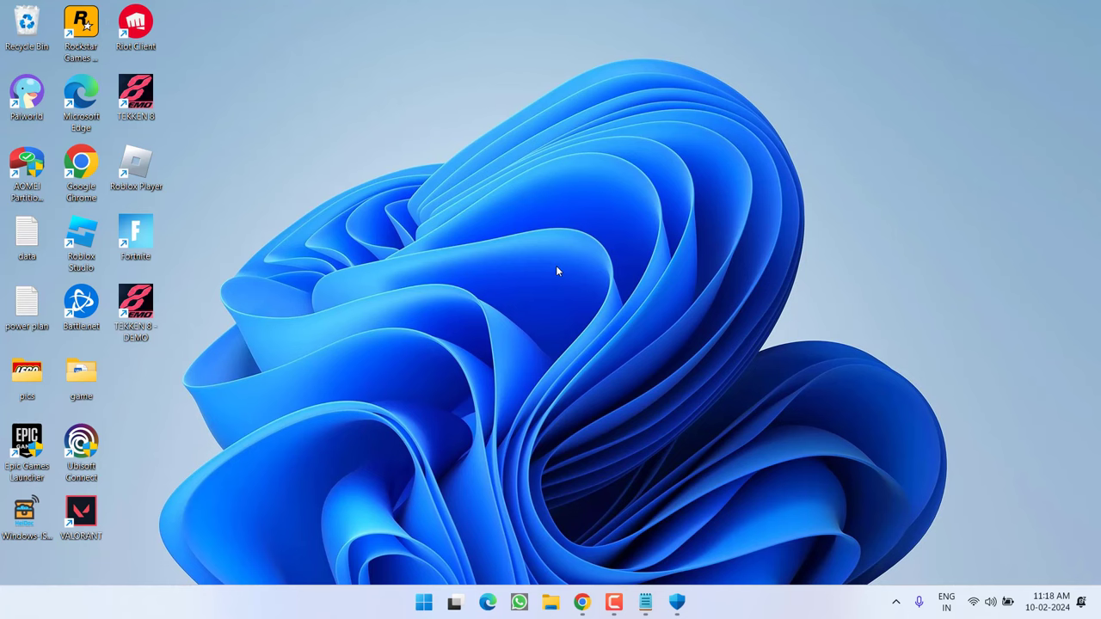
Bring Chrome back on the Vanguard Restrictions article and highlight the Enable IOMMU heading.
click(582, 602)
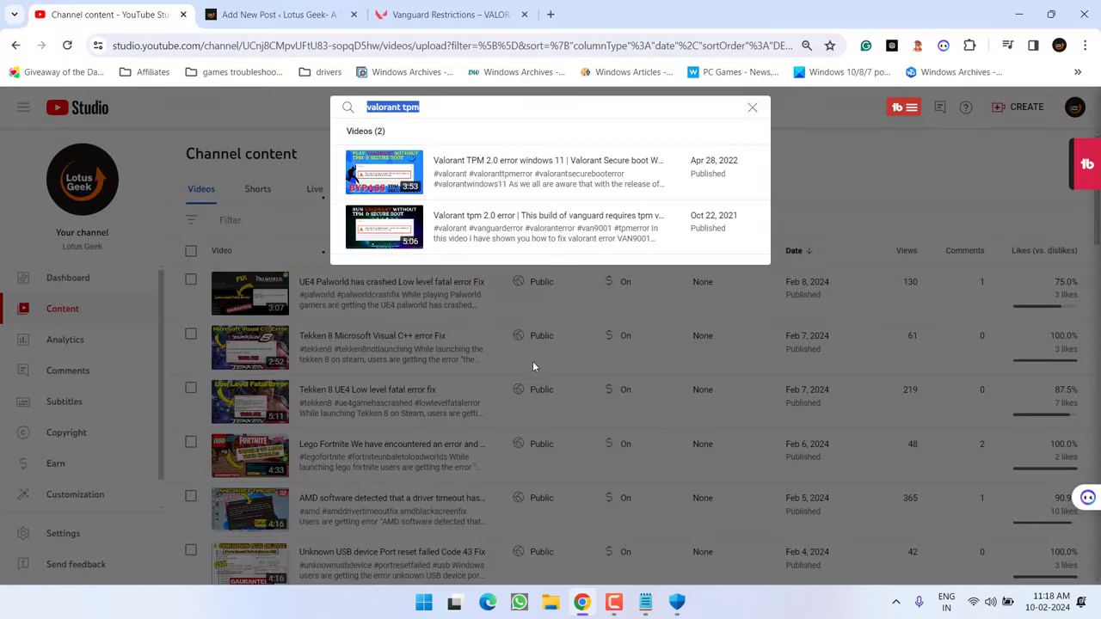
click(385, 6)
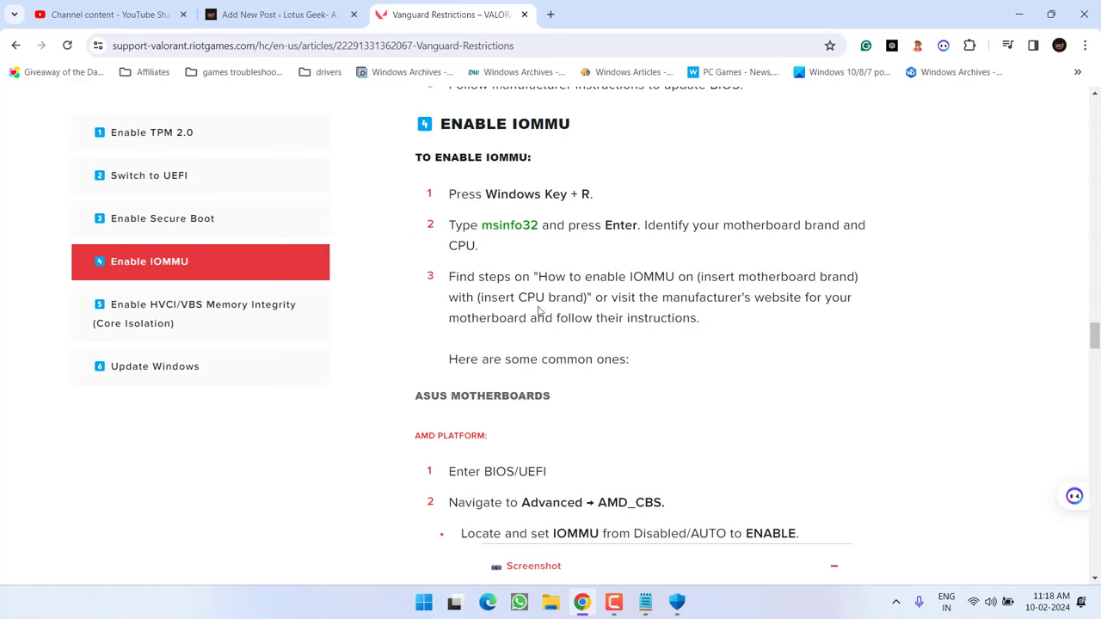
drag(450, 124, 589, 130)
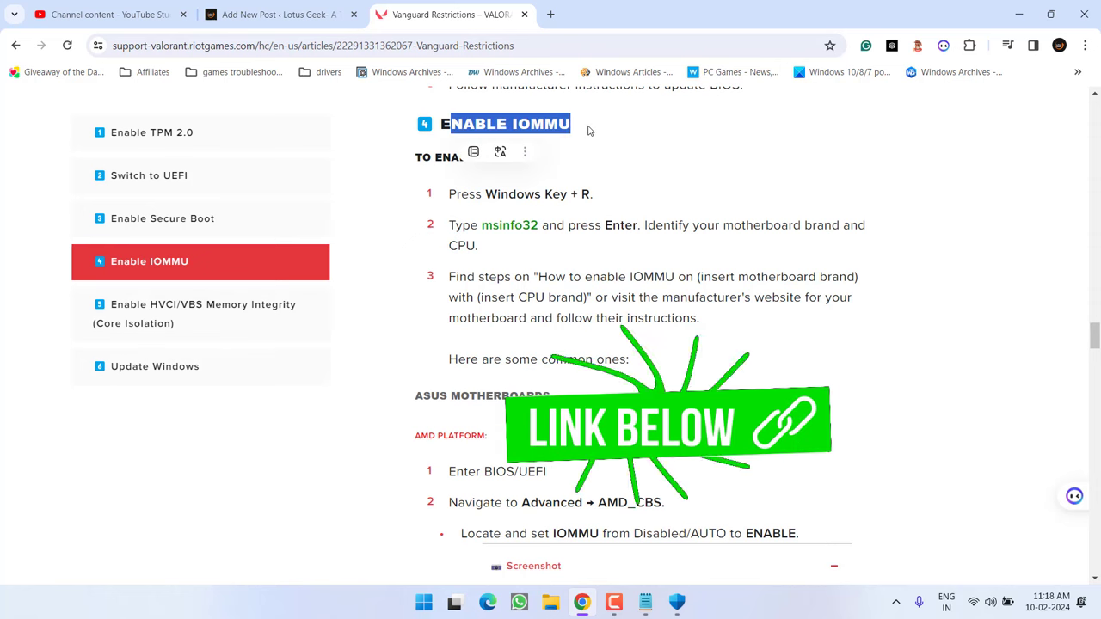
double_click(590, 298)
key(super+r)
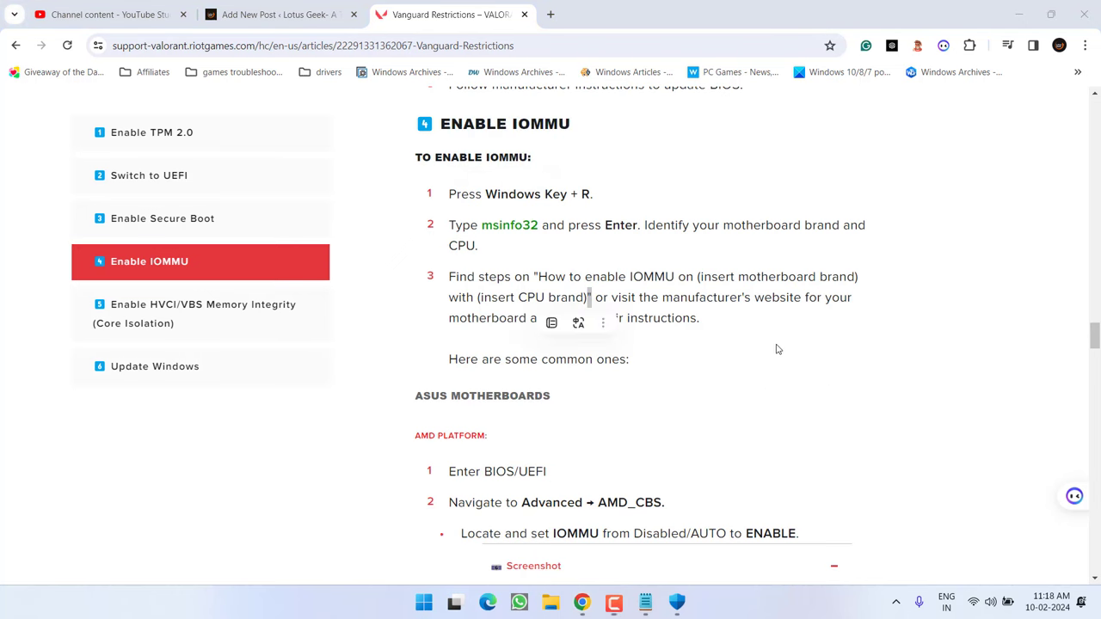
click(554, 222)
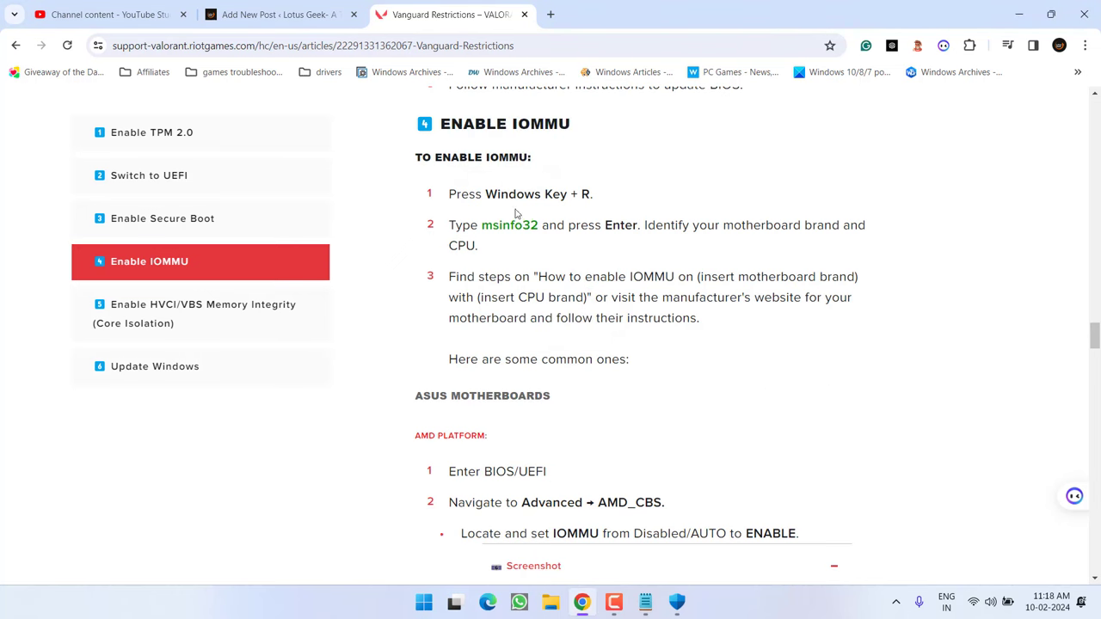
Read down through the article's Enable IOMMU BIOS instructions.
scroll(516, 215, down, 1)
scroll(581, 229, down, 3)
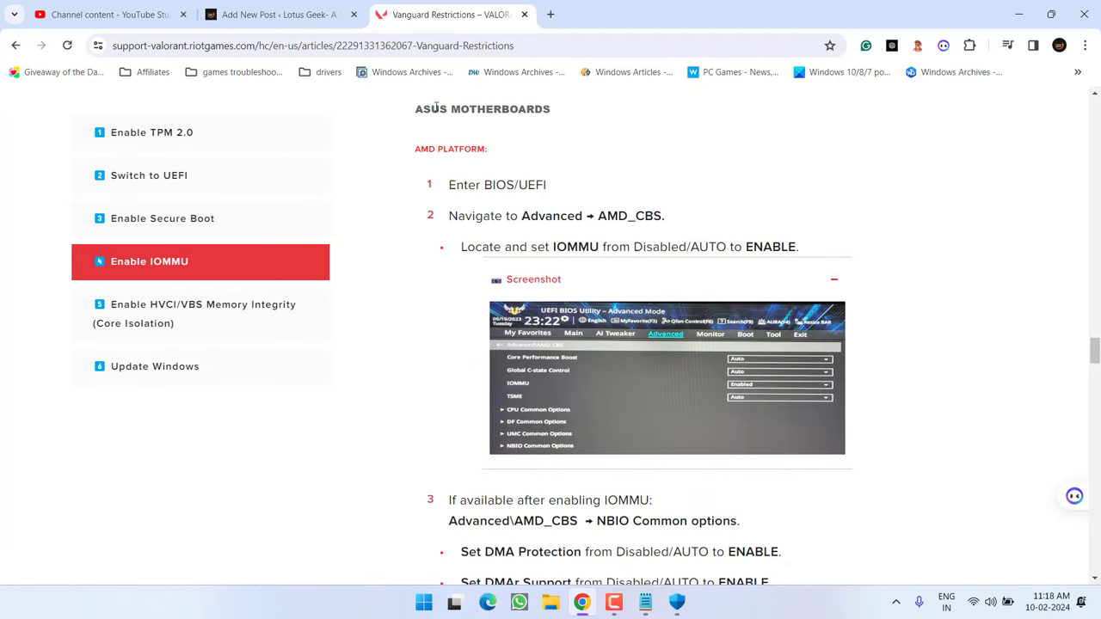
drag(417, 109, 559, 115)
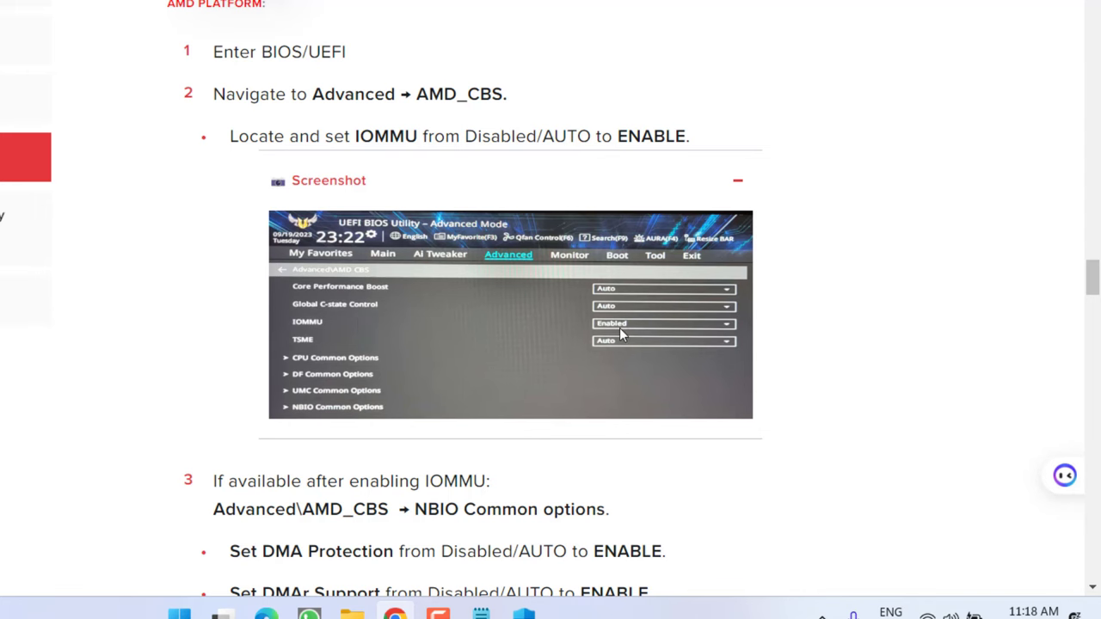
scroll(620, 327, down, 5)
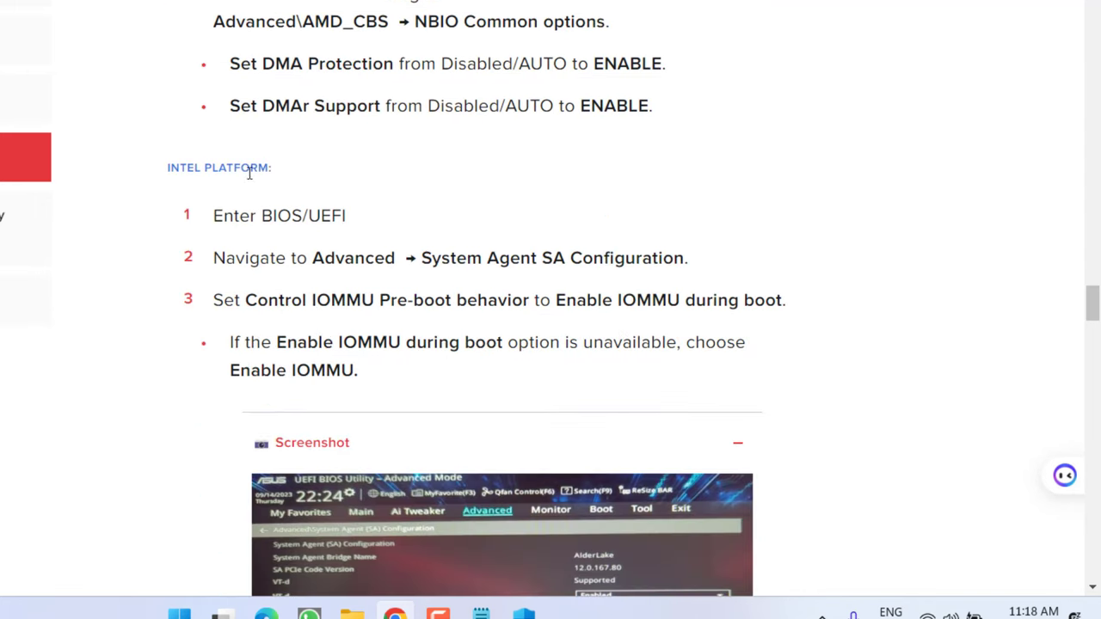
scroll(418, 266, down, 2)
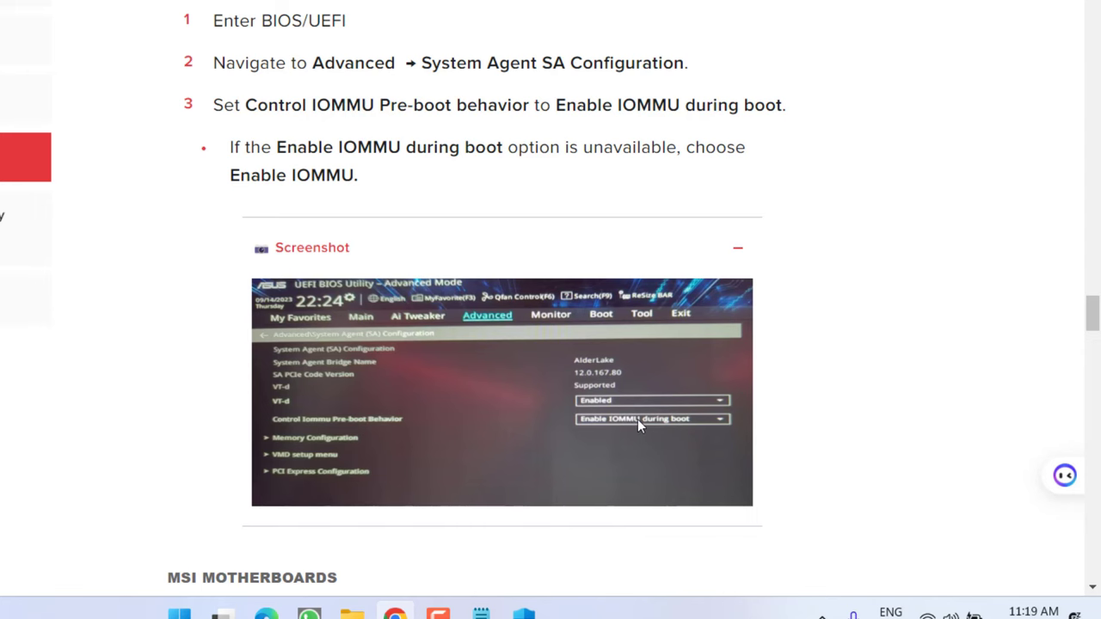
scroll(637, 419, down, 7)
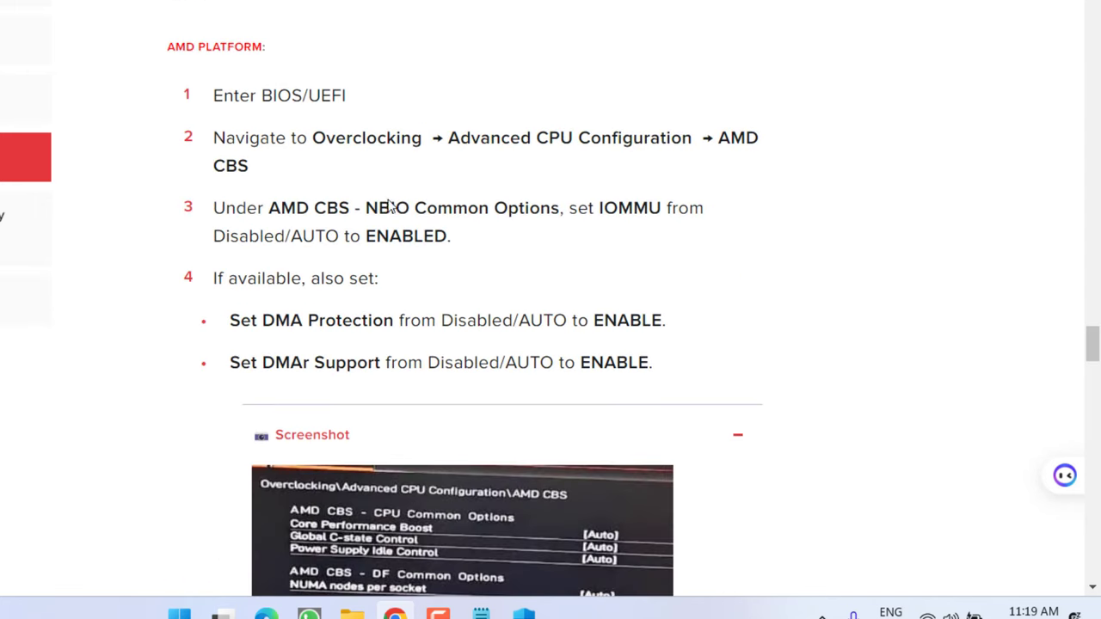
scroll(422, 289, down, 3)
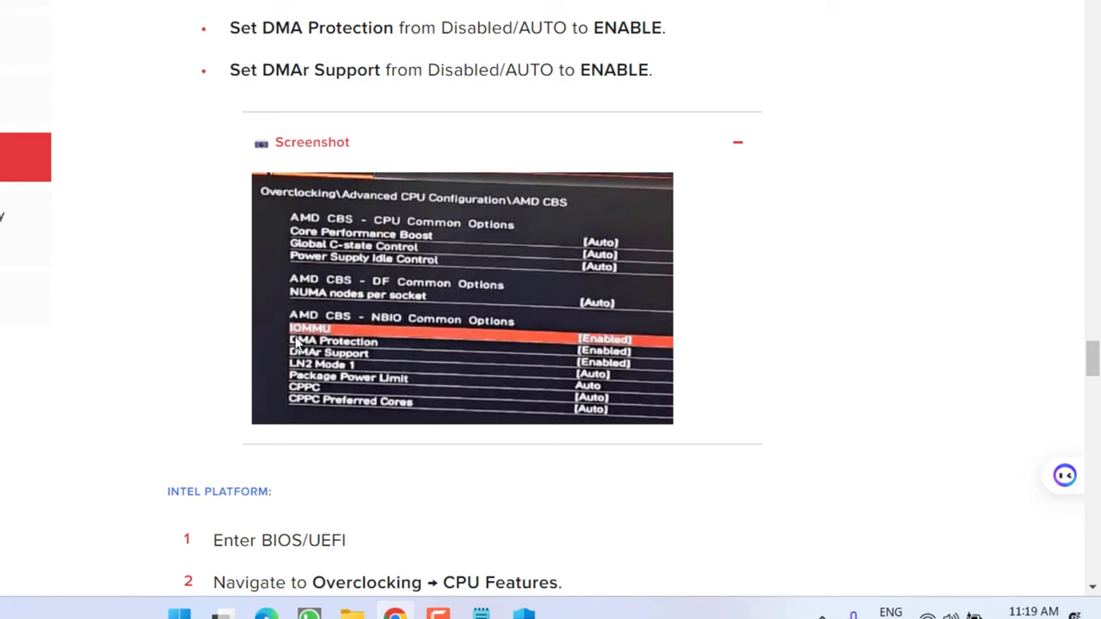
scroll(310, 336, down, 1)
scroll(310, 334, down, 6)
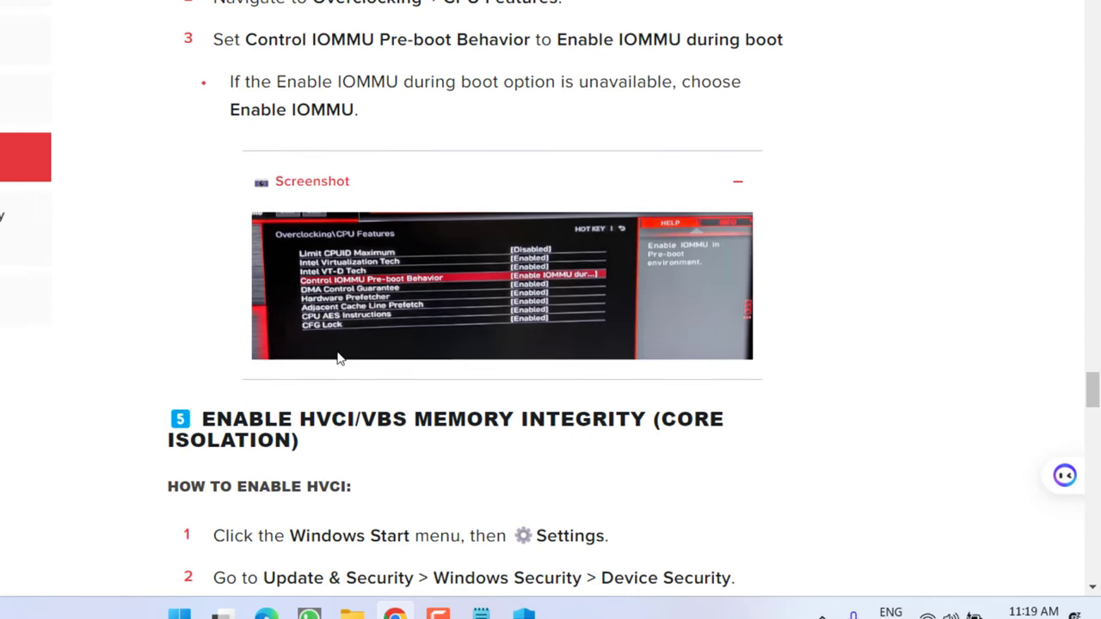
scroll(336, 354, down, 2)
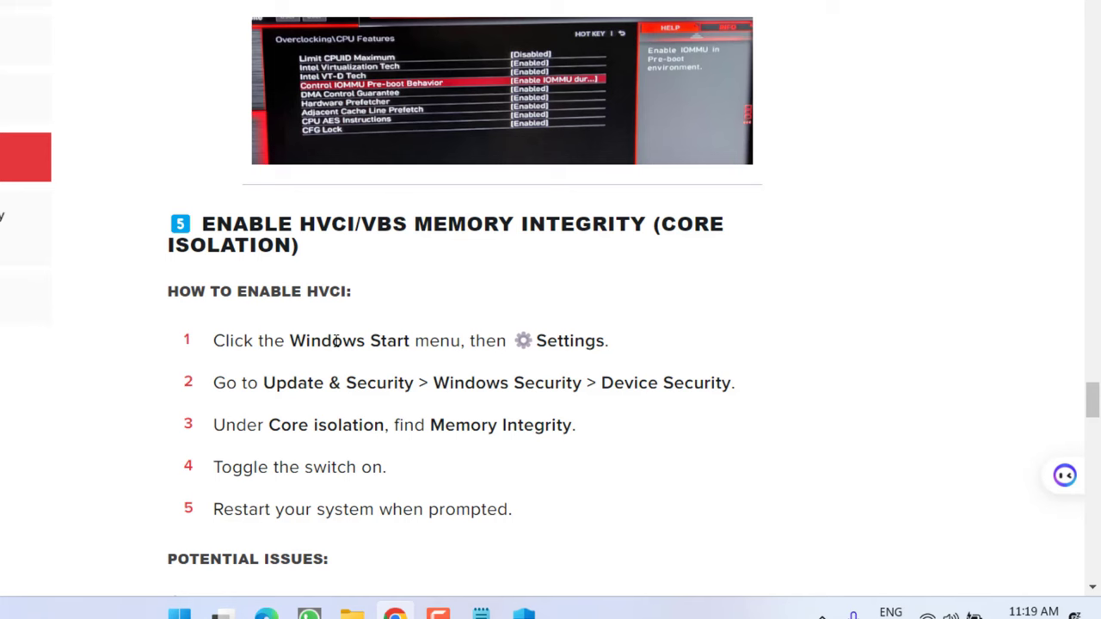
scroll(337, 340, up, 11)
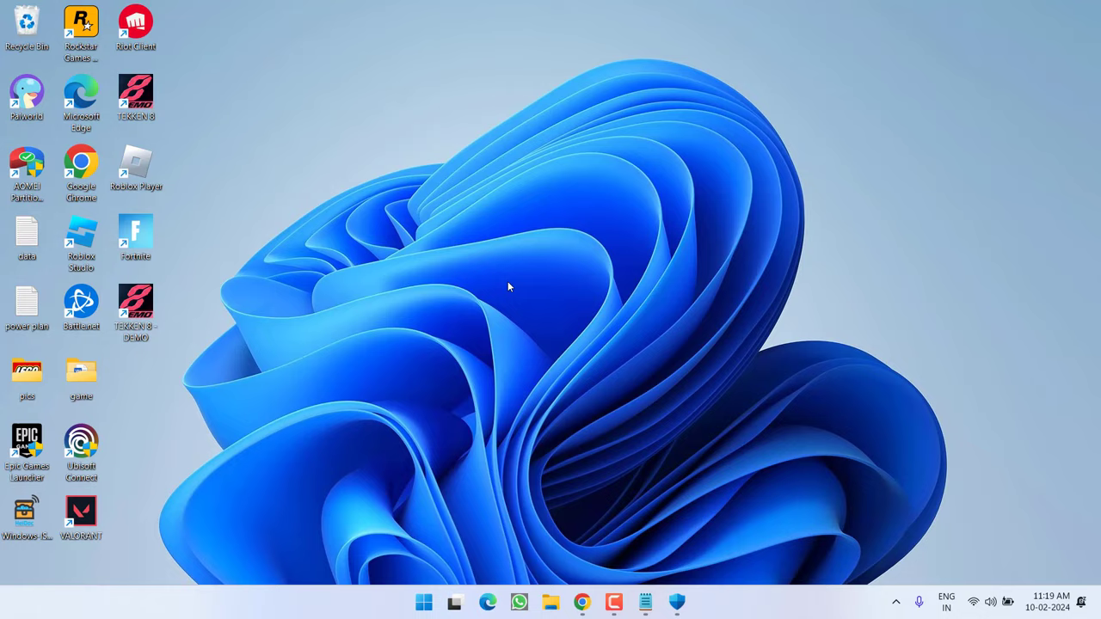
Launch Command Prompt as administrator, then bring up Greenshot's tray menu.
key(super)
text(cmd)
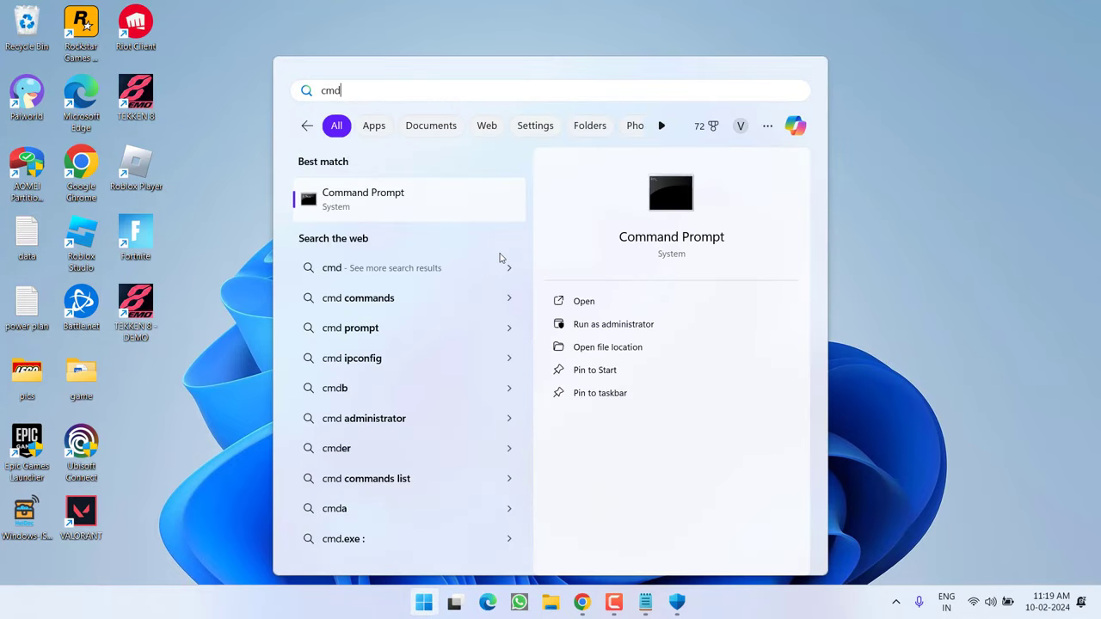
click(618, 330)
click(481, 411)
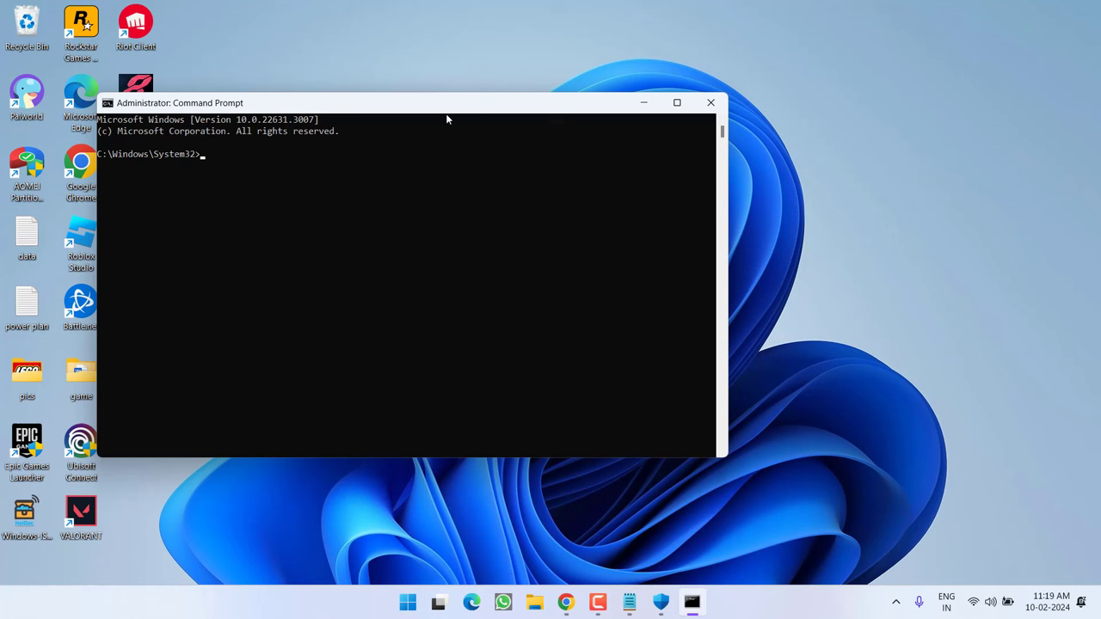
click(898, 606)
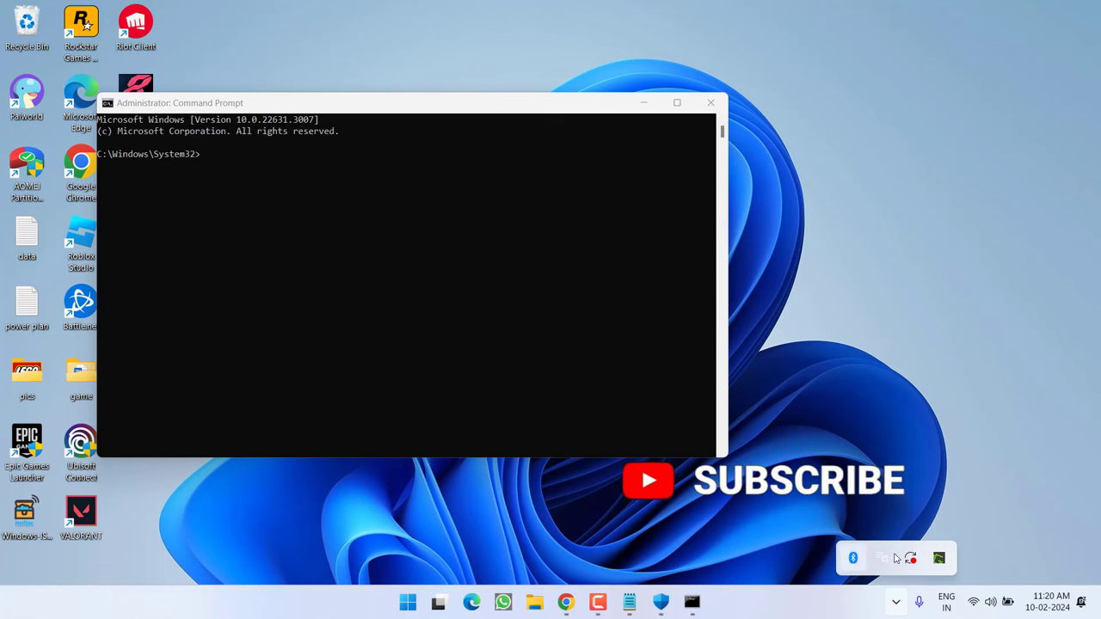
right_click(939, 559)
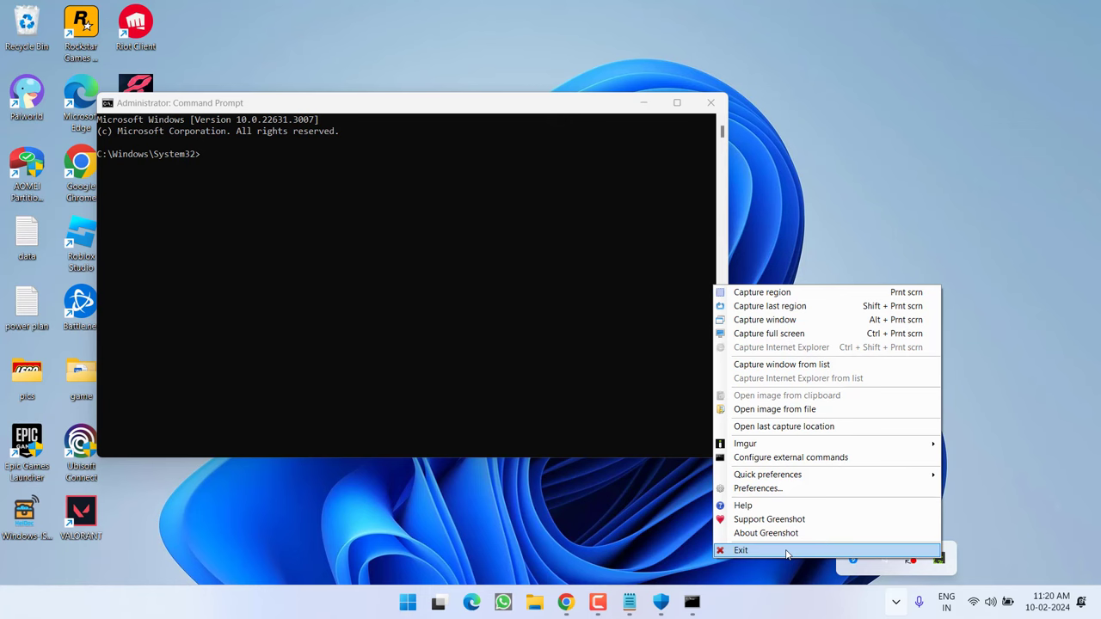
Remove the services with 'sc delete vgc' and 'sc delete vgk', then close Command Prompt.
click(246, 256)
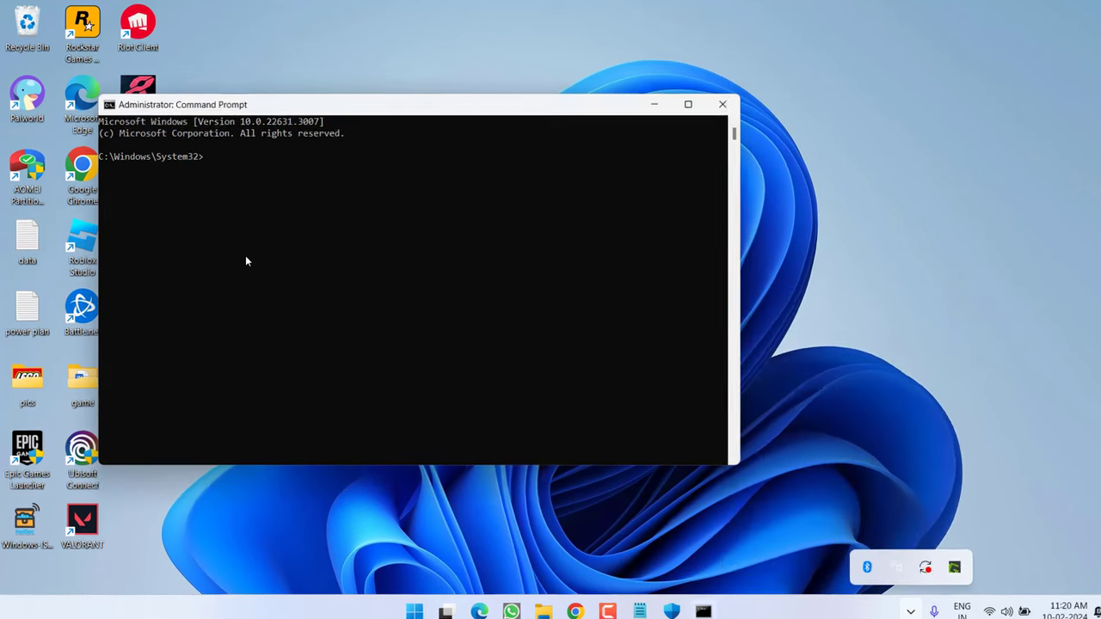
text(sc de)
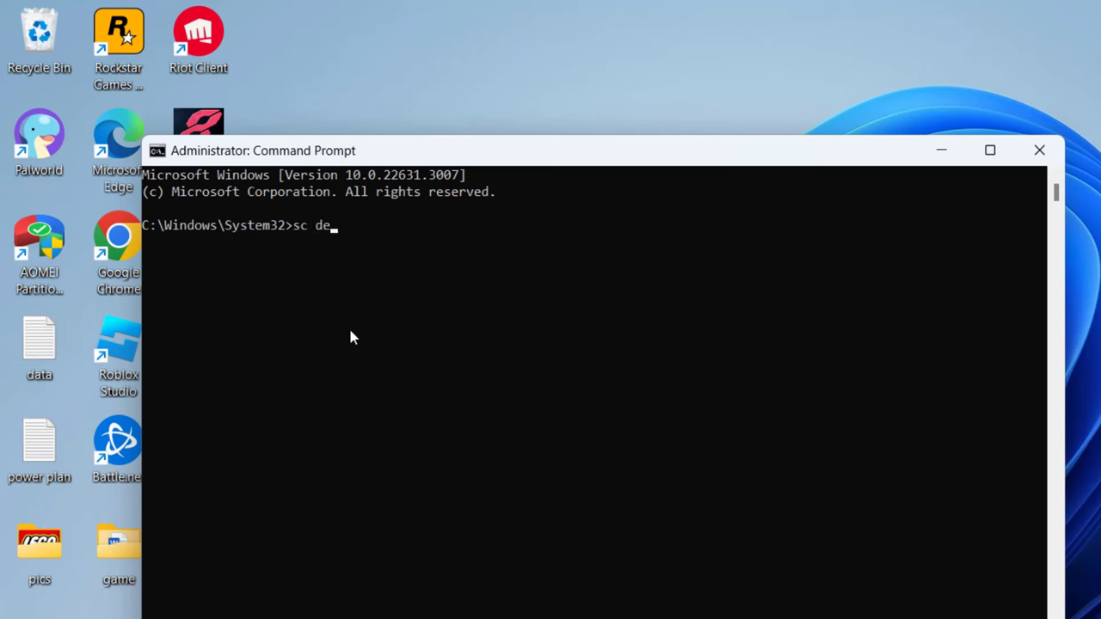
text(lete vgc)
key(Return)
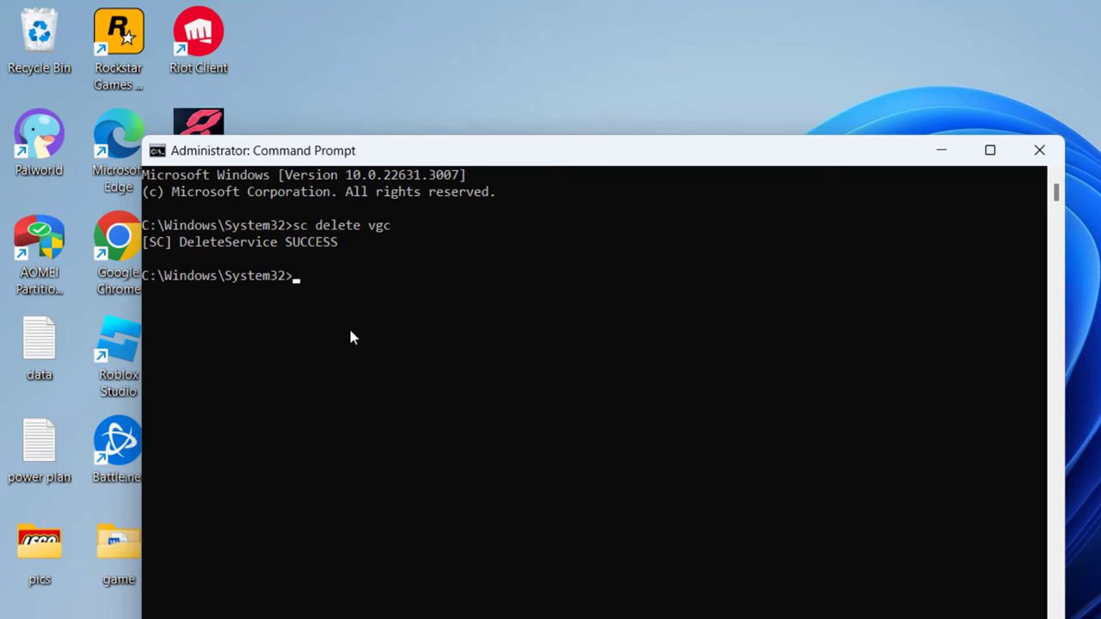
text(sc delete vgk)
key(Return)
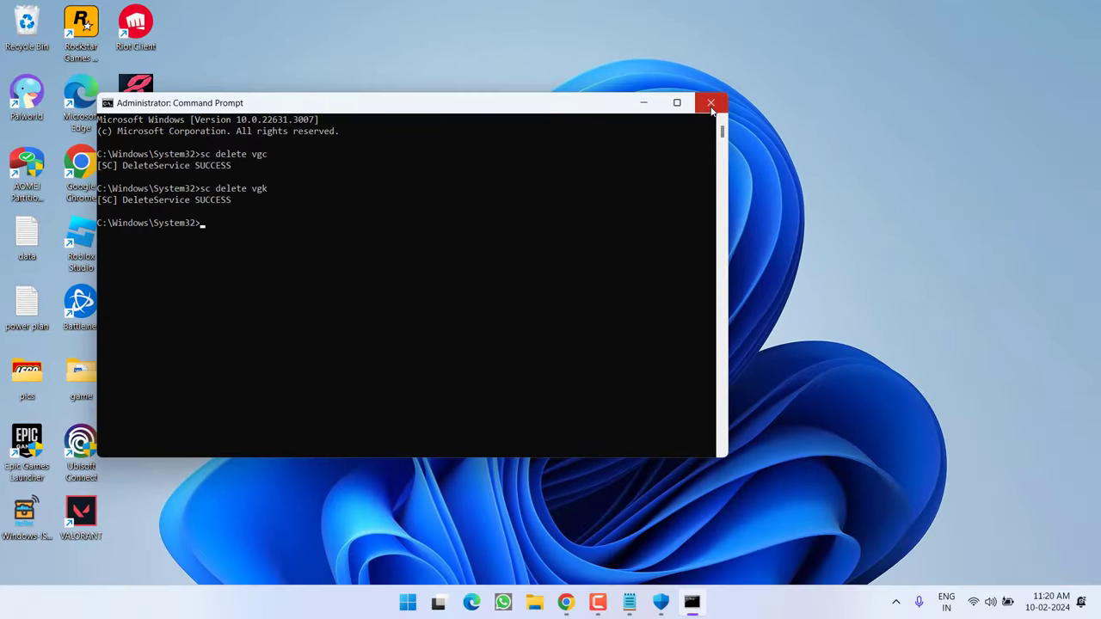
click(1003, 145)
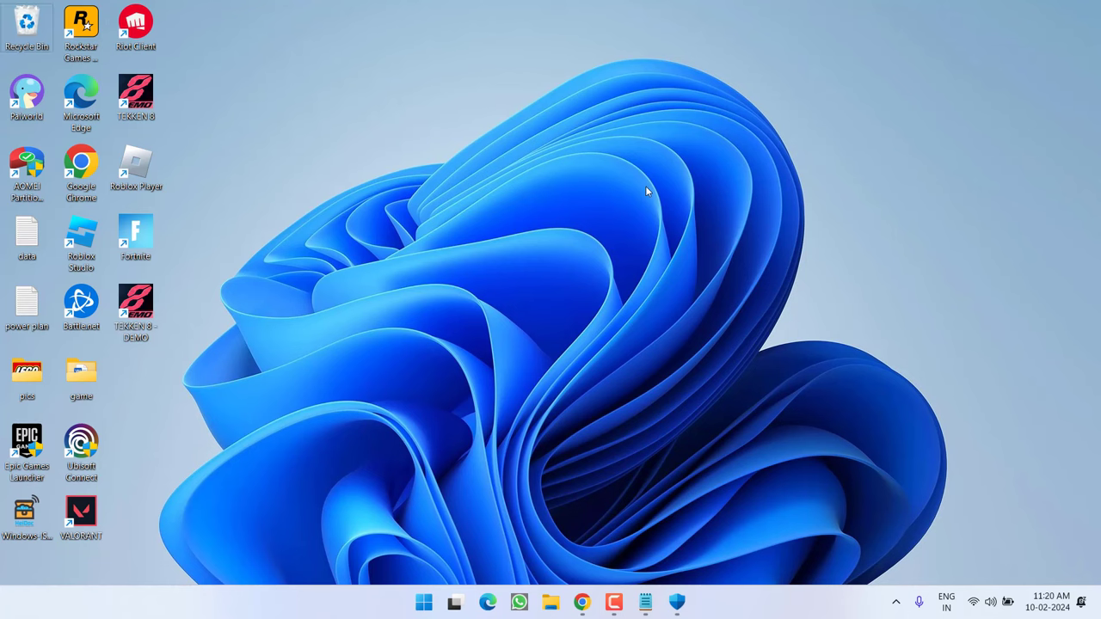
Navigate File Explorer to C:\Program Files.
key(super+e)
double_click(438, 251)
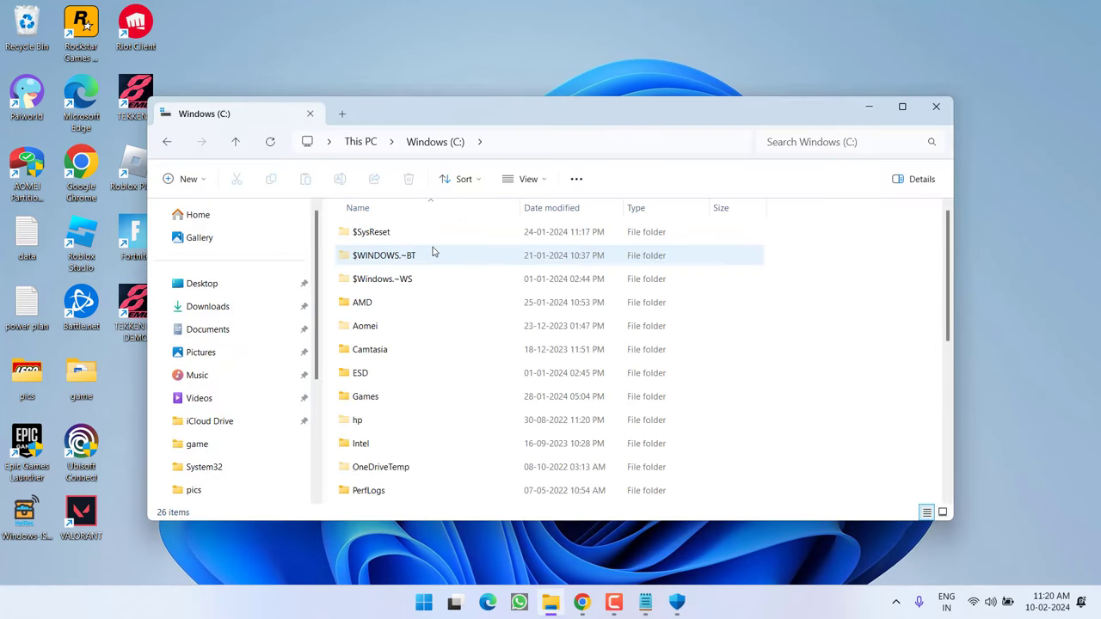
key(p)
scroll(378, 361, down, 3)
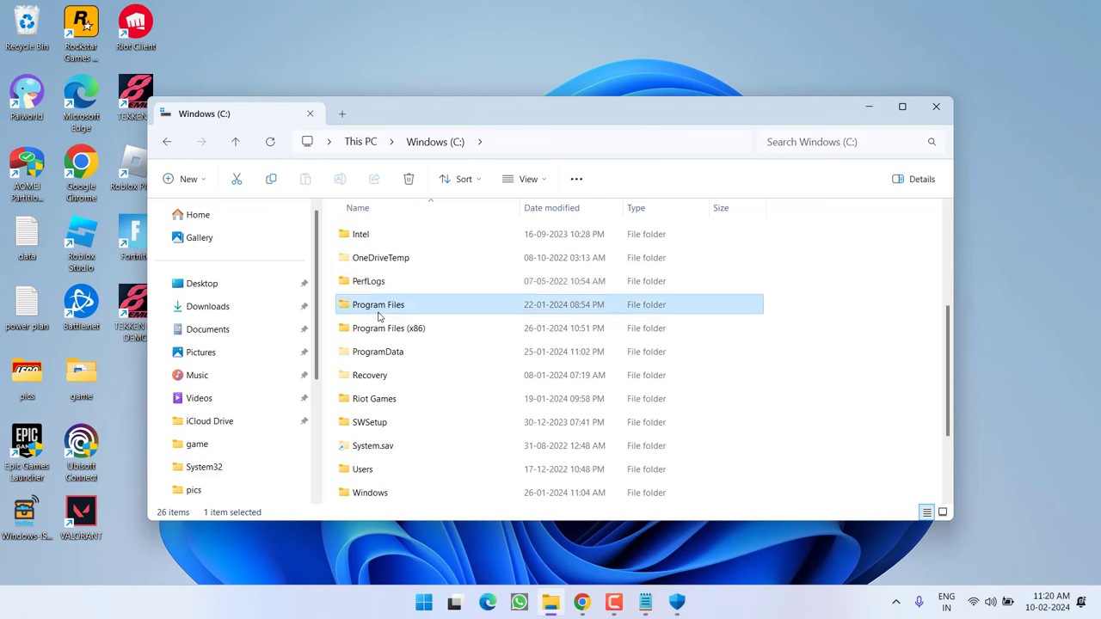
double_click(379, 305)
Delete the Riot Vanguard folder and close the Program Files window.
key(r)
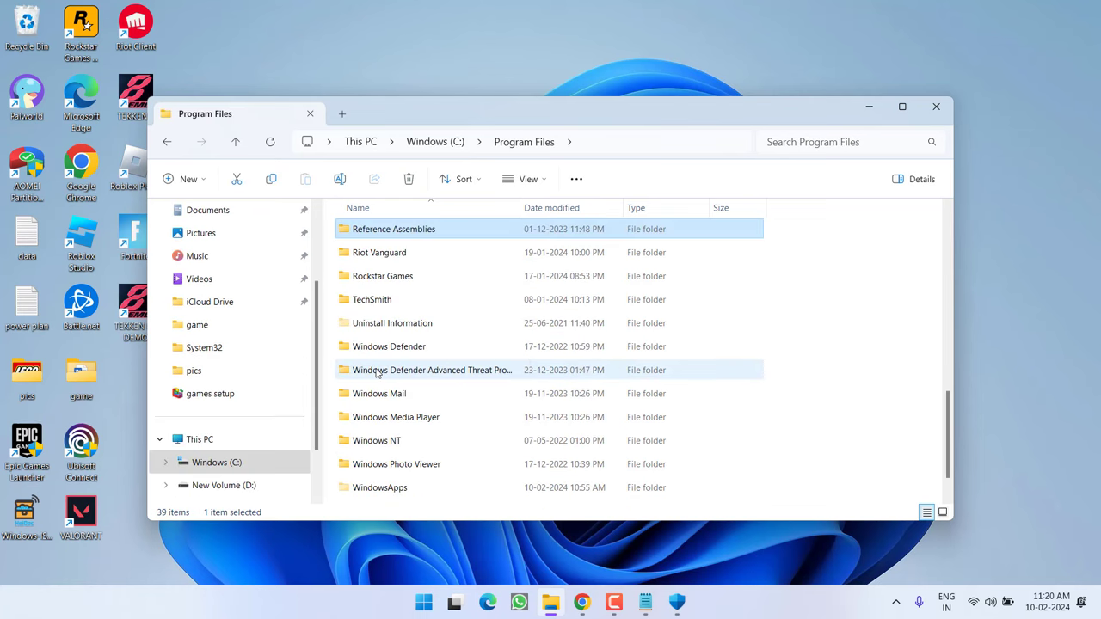
click(405, 258)
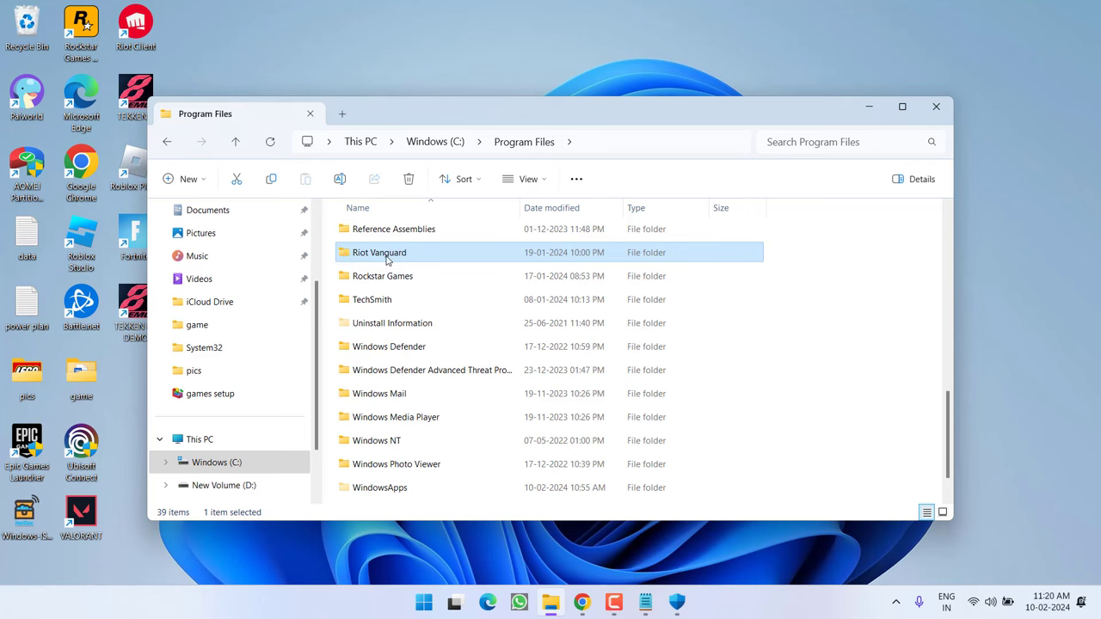
right_click(388, 256)
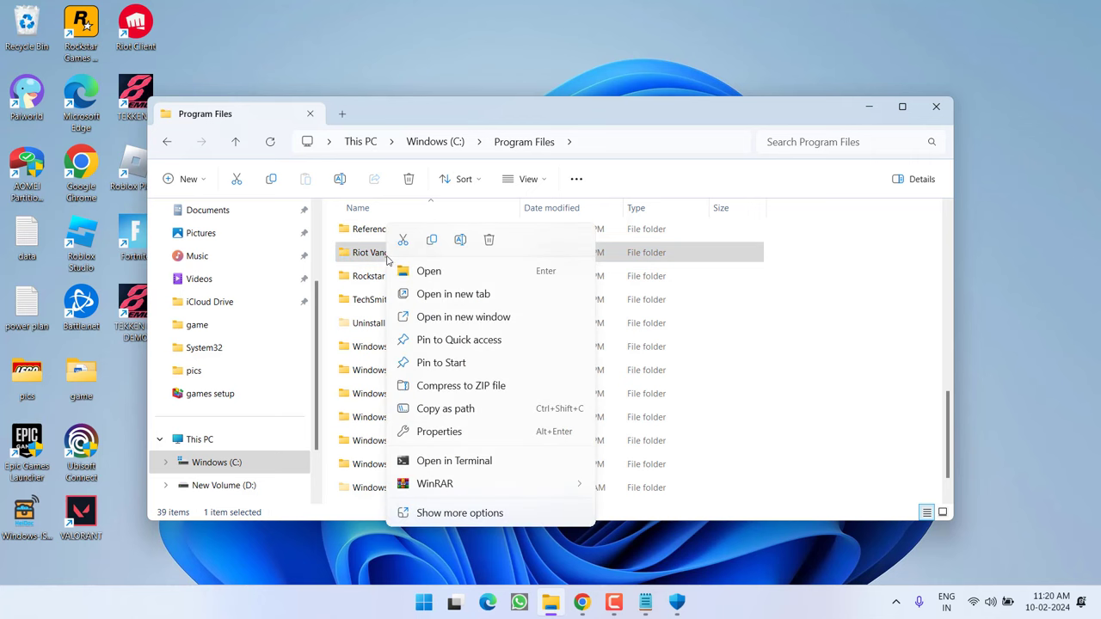
click(489, 240)
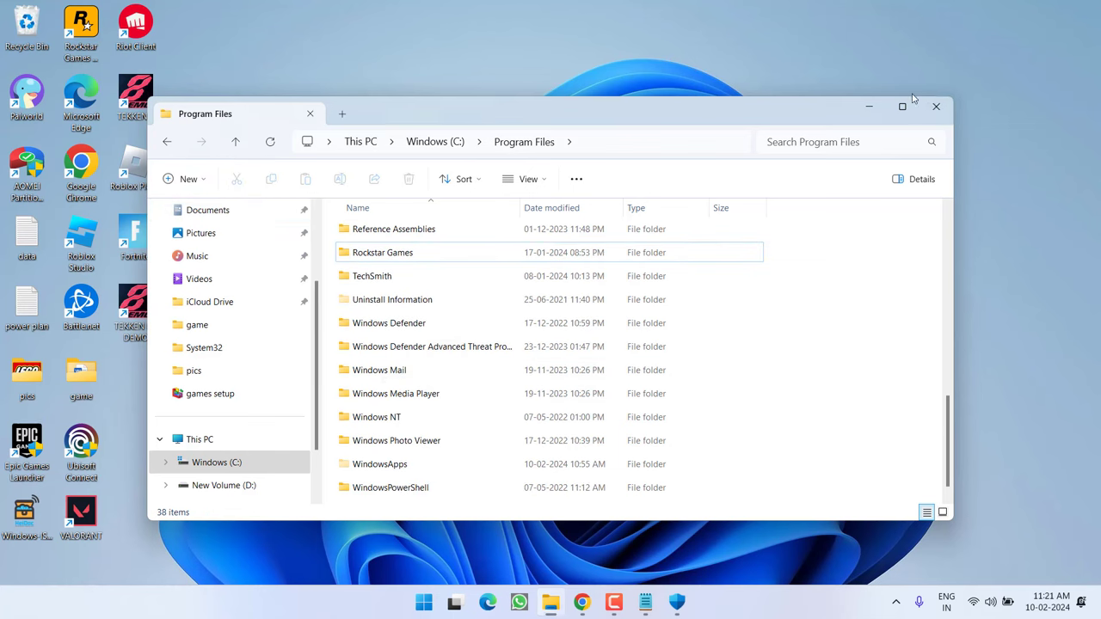
click(936, 106)
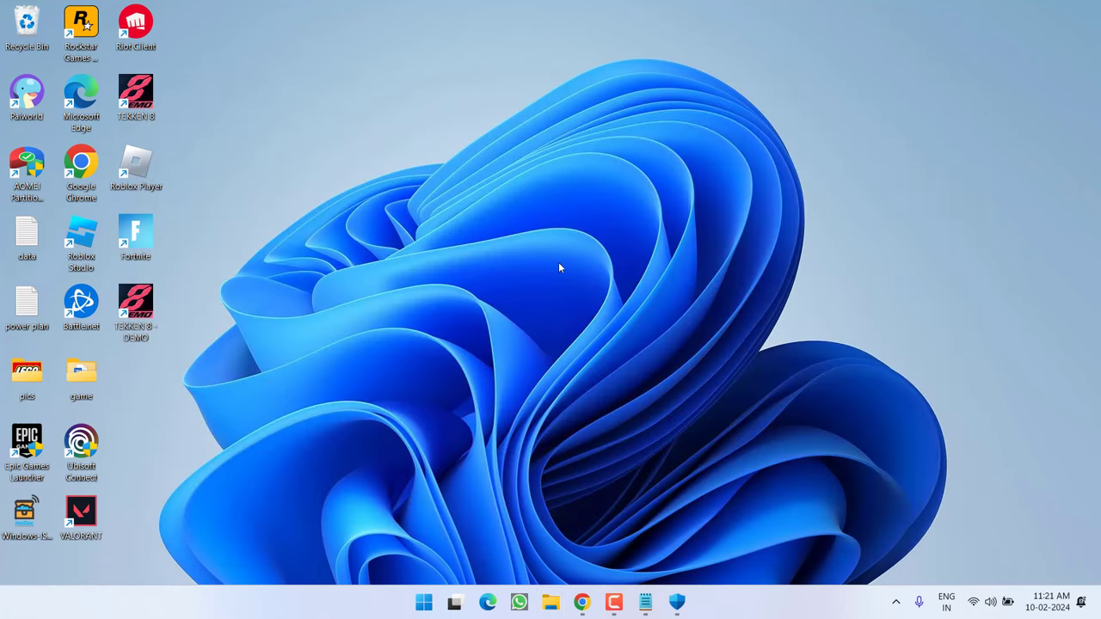
double_click(138, 24)
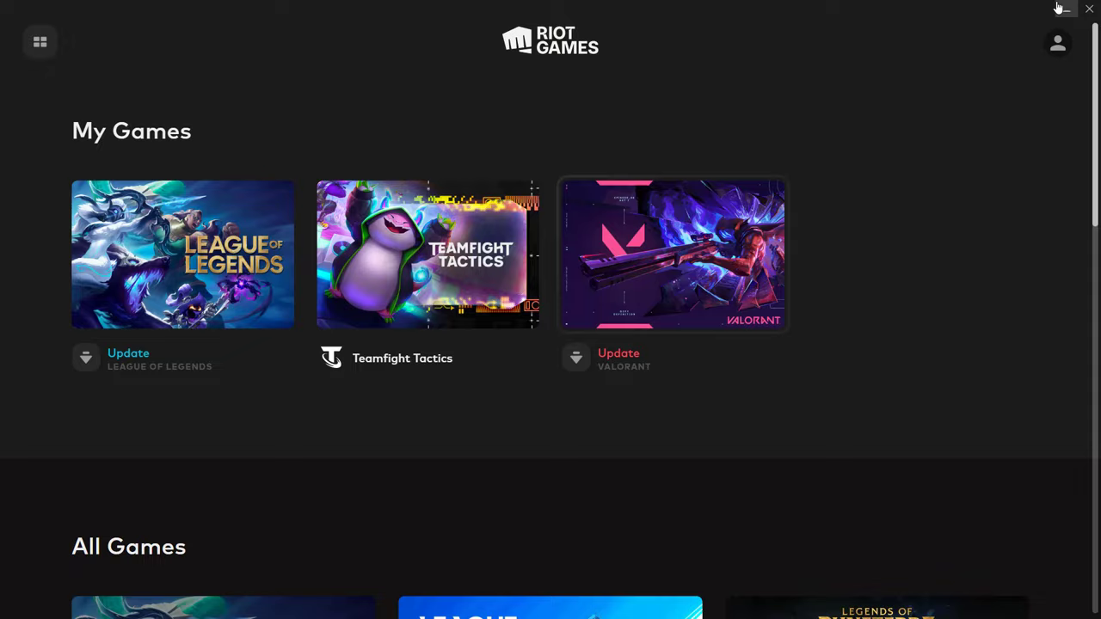
click(1089, 8)
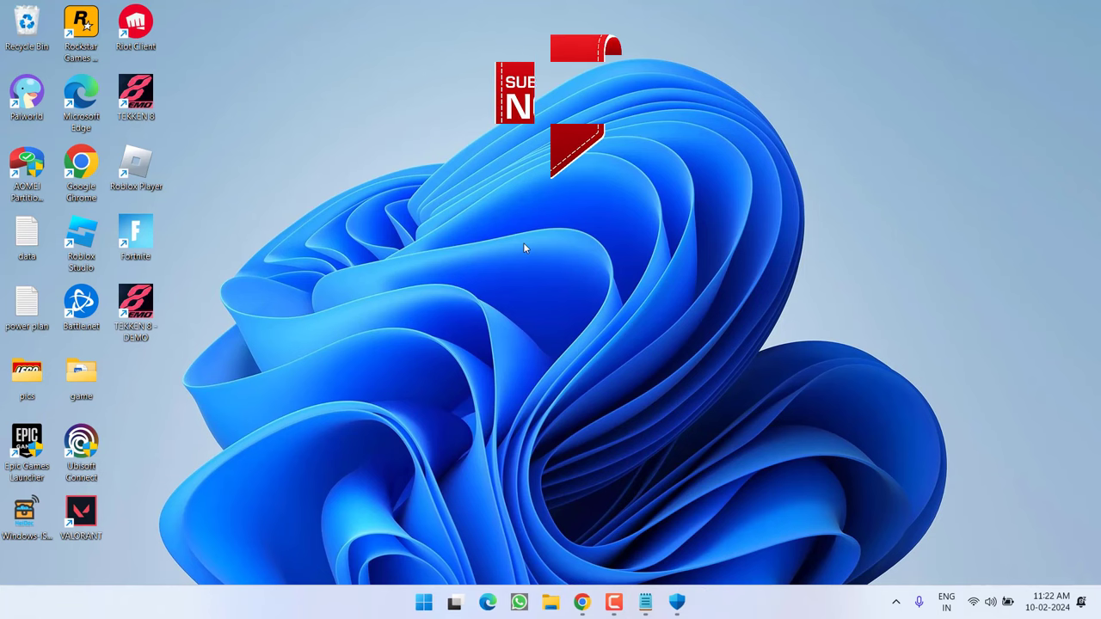